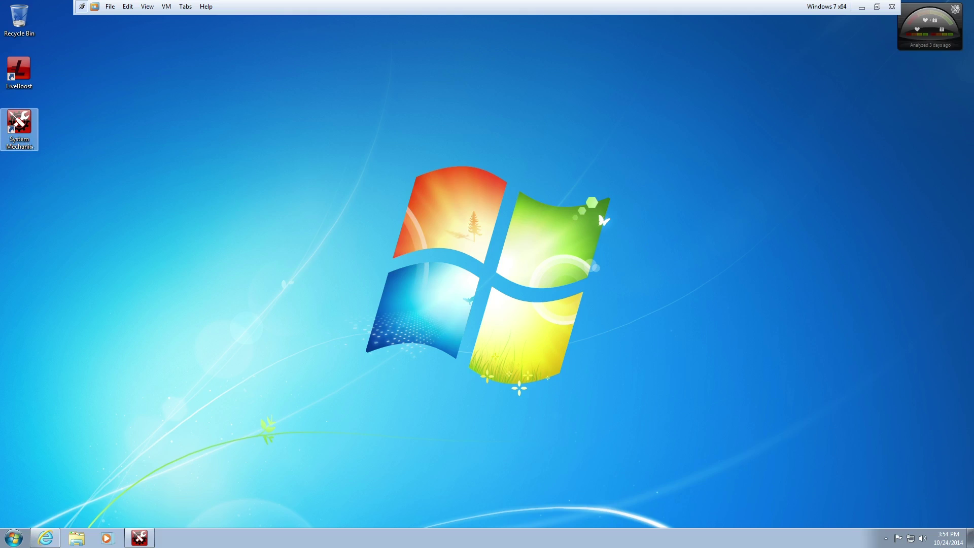
# Restore the System Mechanic window to its Dashboard Overview and move it higher on screen.
pyautogui.click(11, 138)
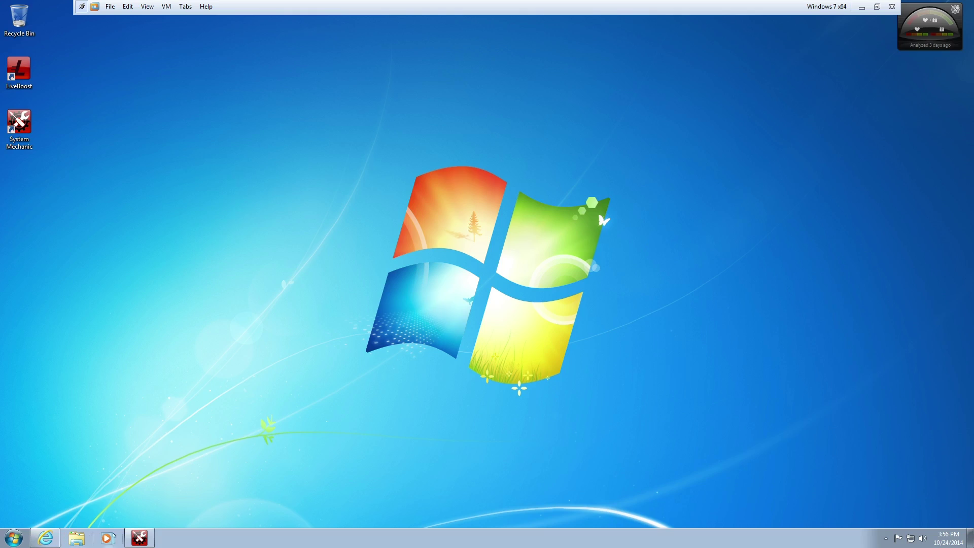
pyautogui.click(139, 537)
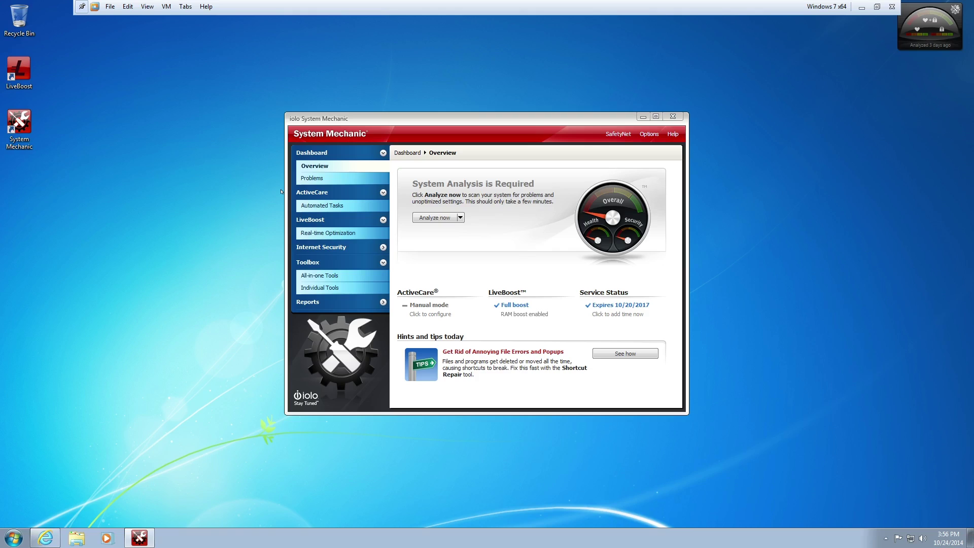
pyautogui.moveTo(459, 121); pyautogui.dragTo(468, 63)
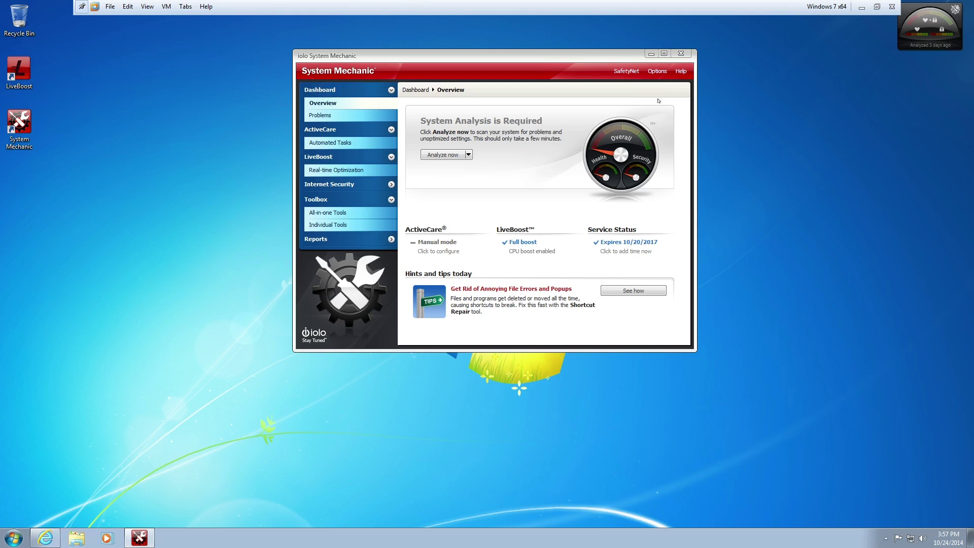
# Minimize System Mechanic and bring up iolo's 'What's new in System Mechanic 12' article.
pyautogui.click(650, 53)
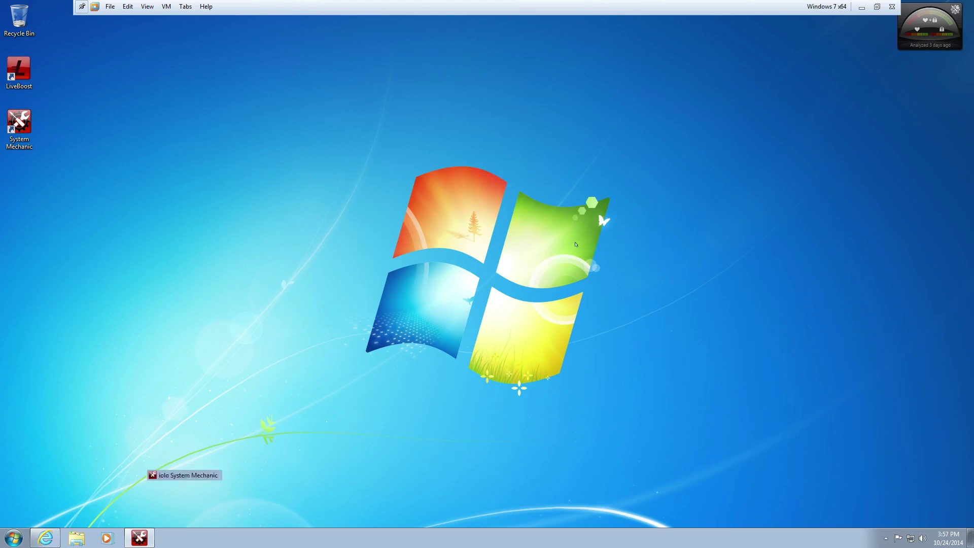
pyautogui.click(45, 538)
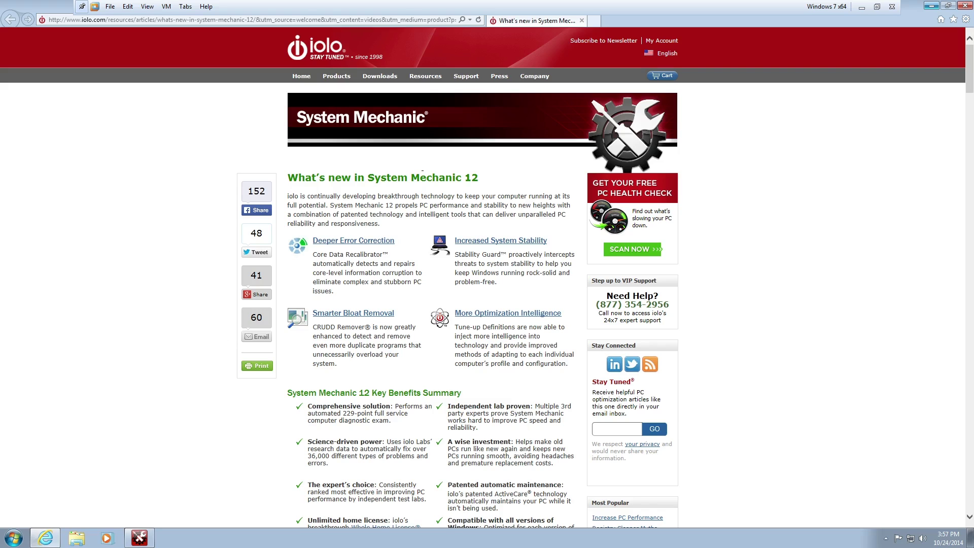
pyautogui.moveTo(365, 177); pyautogui.dragTo(479, 176)
pyautogui.click(836, 277)
# Scroll down the article through the AcceleWrite and Startup Optimizer sections.
pyautogui.scroll(-5, 836, 276)
pyautogui.scroll(5, 837, 277)
pyautogui.scroll(-5, 832, 281)
pyautogui.scroll(-5, 821, 292)
pyautogui.scroll(10, 816, 299)
pyautogui.scroll(-9, 797, 299)
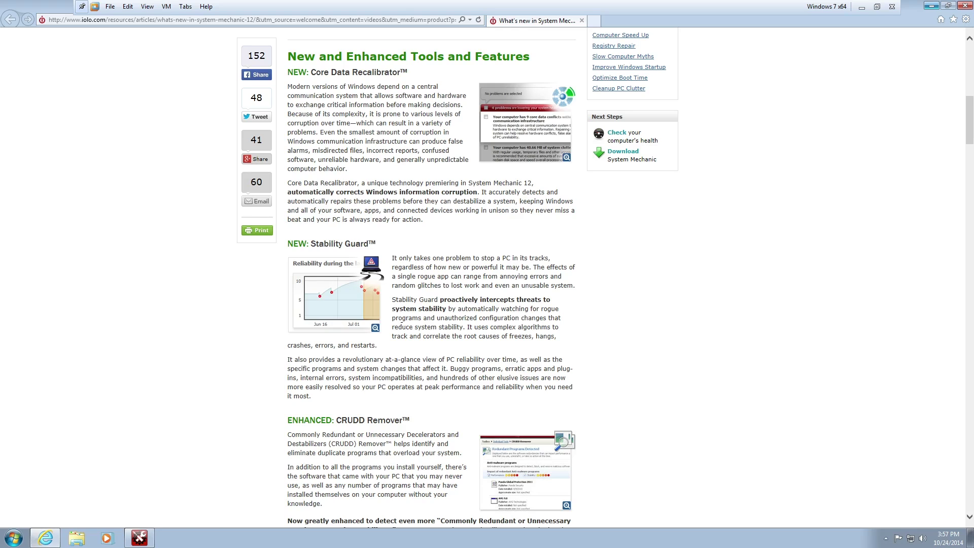
pyautogui.scroll(-3, 343, 314)
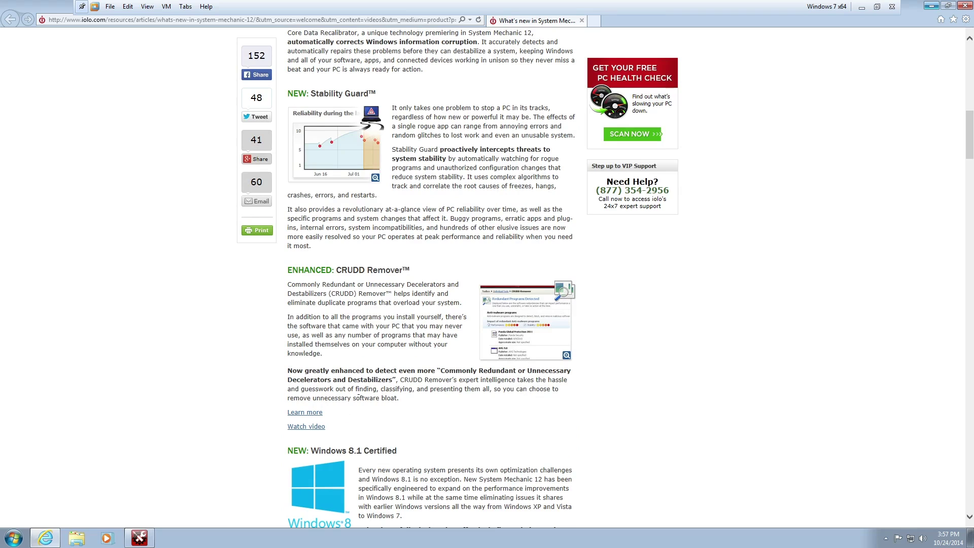
pyautogui.scroll(-9, 325, 293)
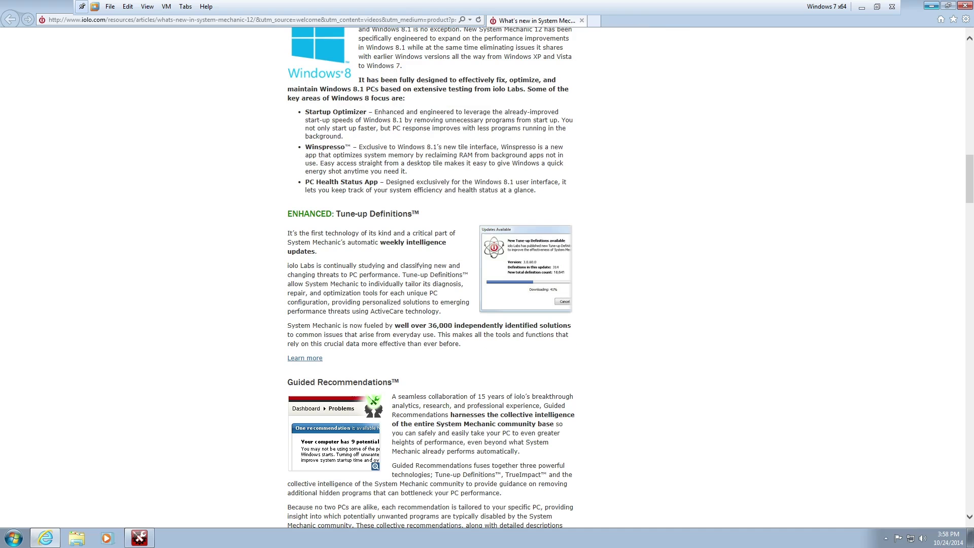
pyautogui.scroll(-3, 203, 236)
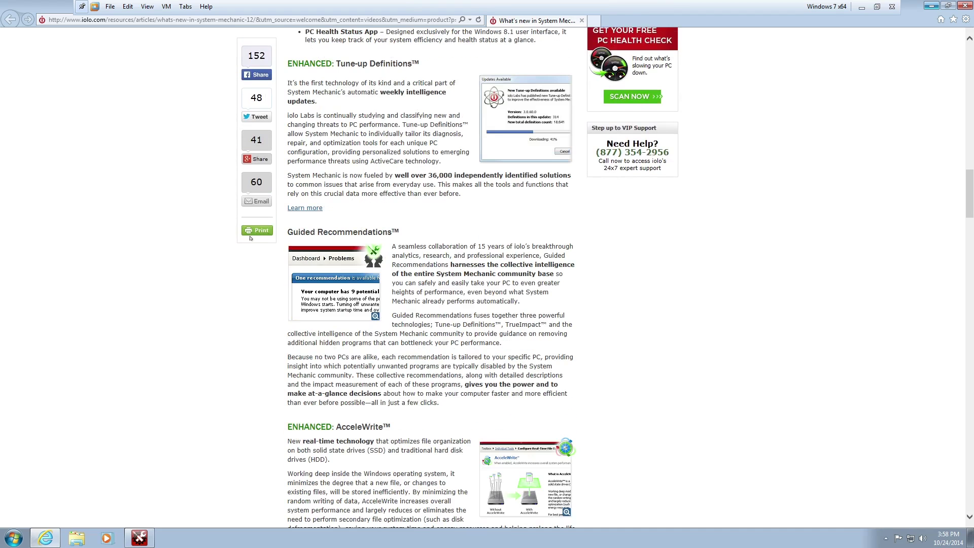
pyautogui.scroll(-2, 255, 238)
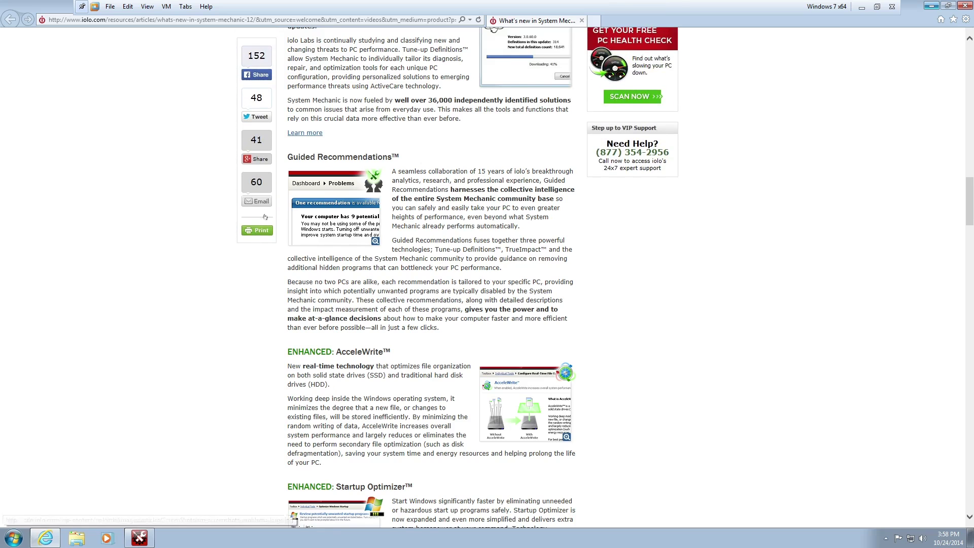
pyautogui.scroll(3, 256, 231)
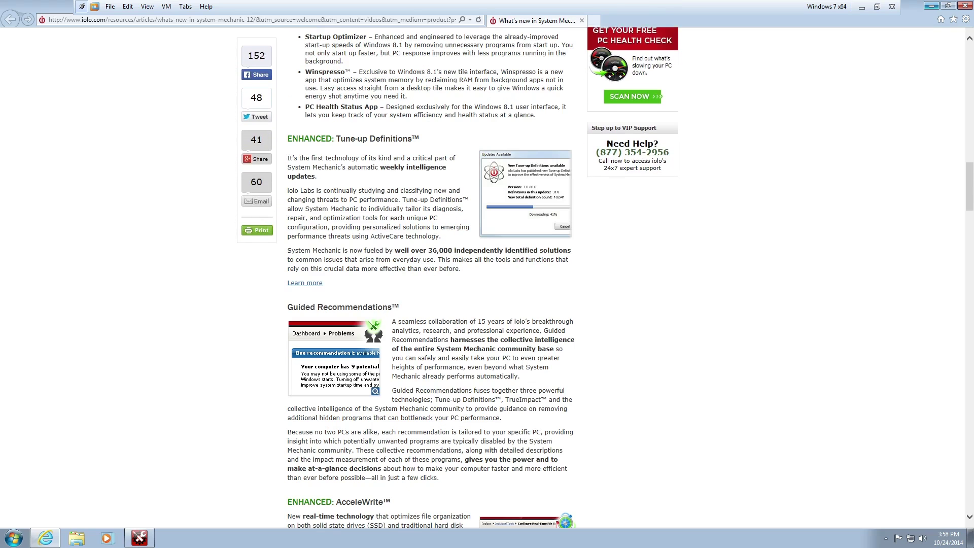
pyautogui.scroll(-2, 401, 235)
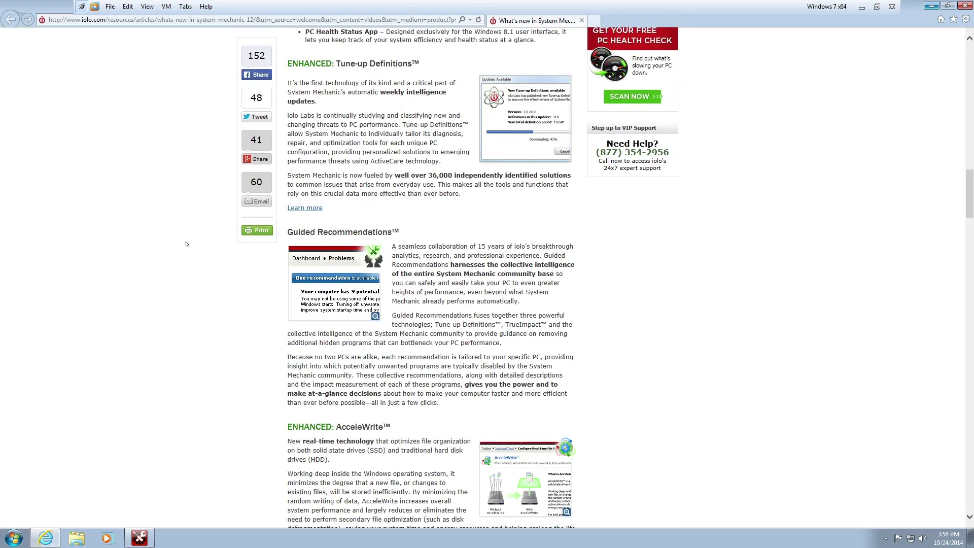
pyautogui.scroll(-4, 400, 235)
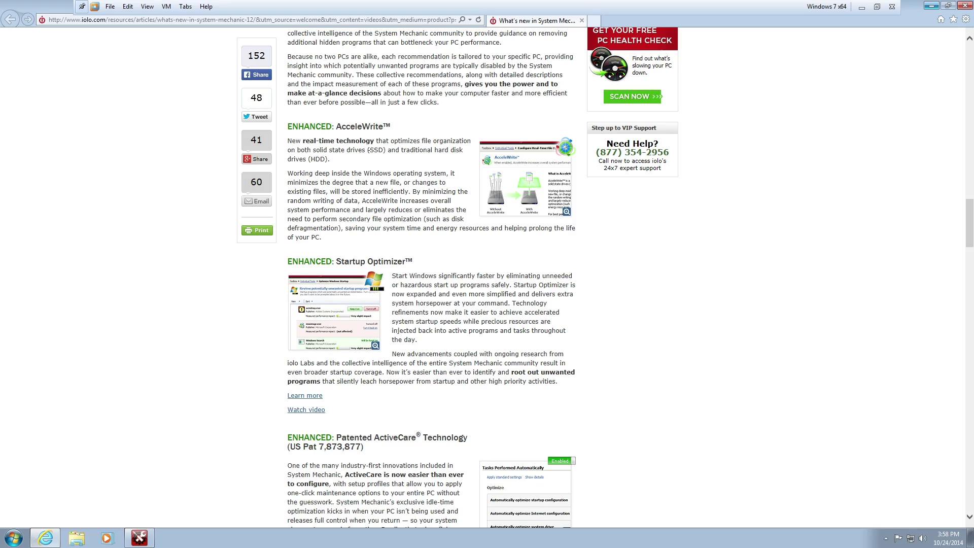
# Highlight SSD and HDD in the AcceleWrite paragraph, then scroll on to DriveAccelerator.
pyautogui.moveTo(369, 150); pyautogui.dragTo(383, 151)
pyautogui.moveTo(310, 159); pyautogui.dragTo(383, 150)
pyautogui.scroll(-5, 353, 101)
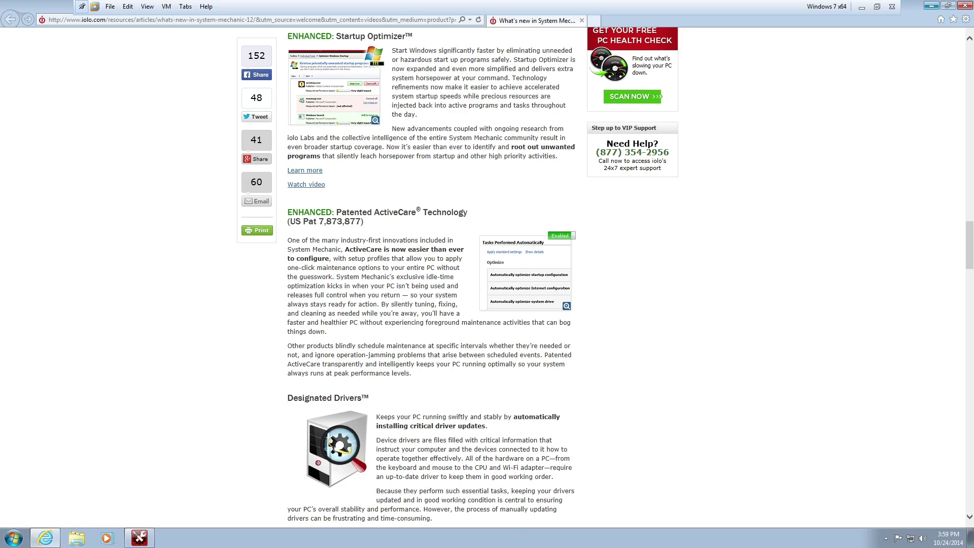
pyautogui.scroll(-3, 431, 279)
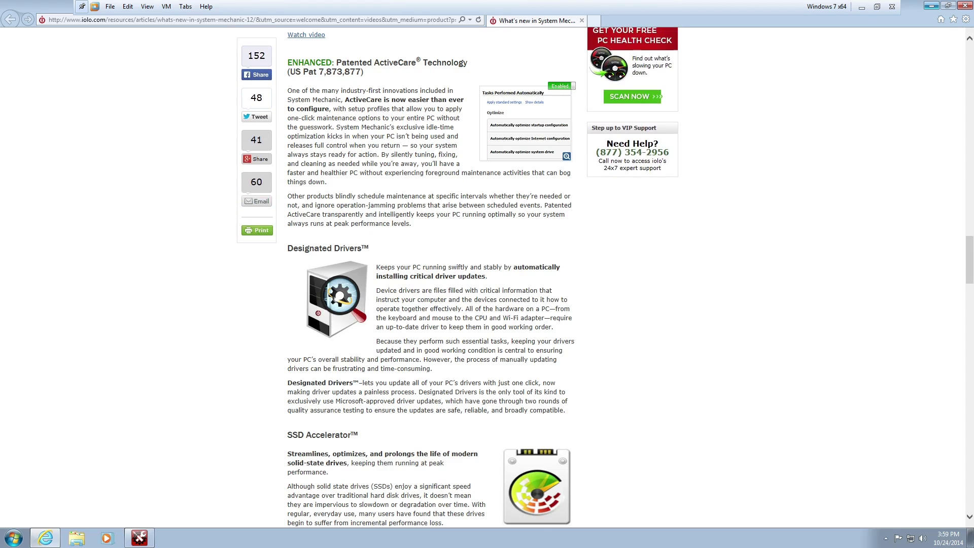
pyautogui.scroll(-2, 306, 181)
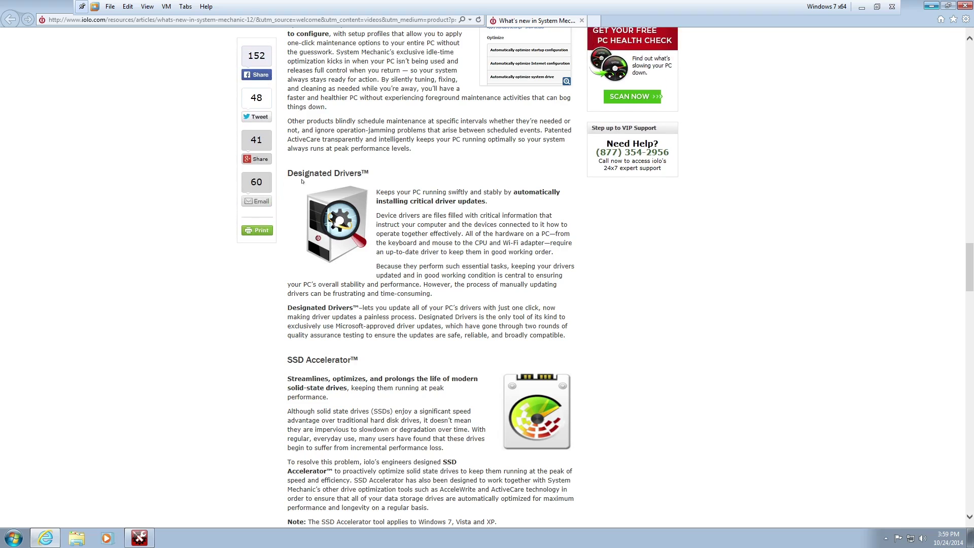
pyautogui.scroll(-5, 445, 187)
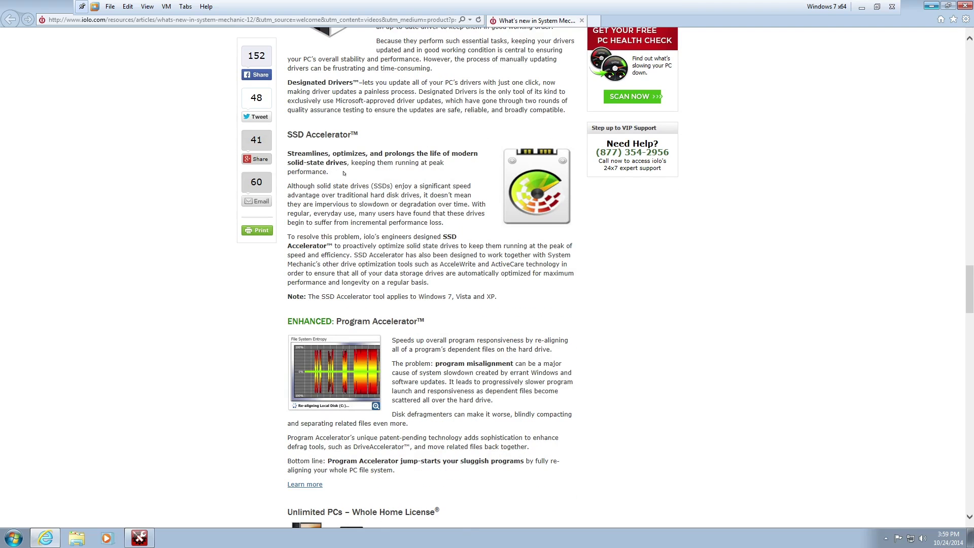
pyautogui.scroll(-2, 384, 162)
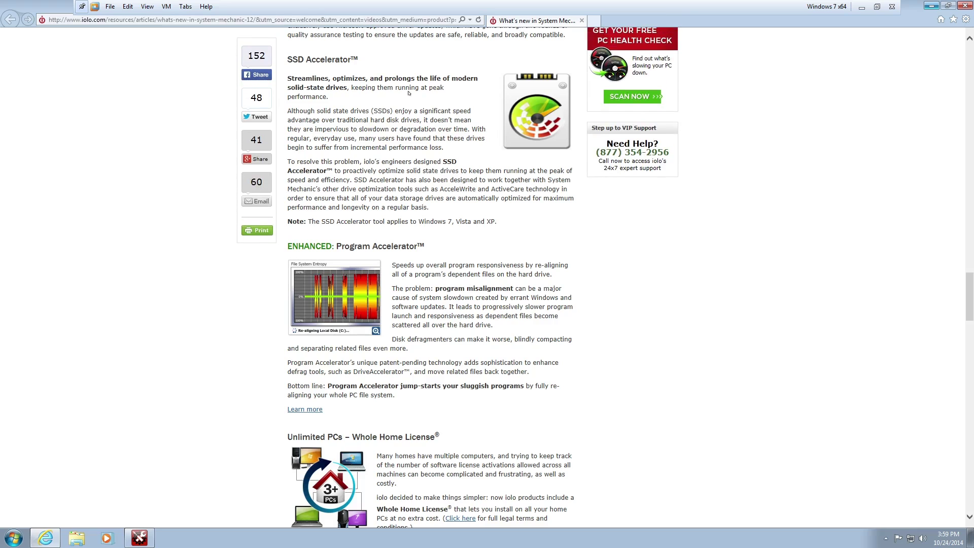
pyautogui.scroll(-2, 441, 124)
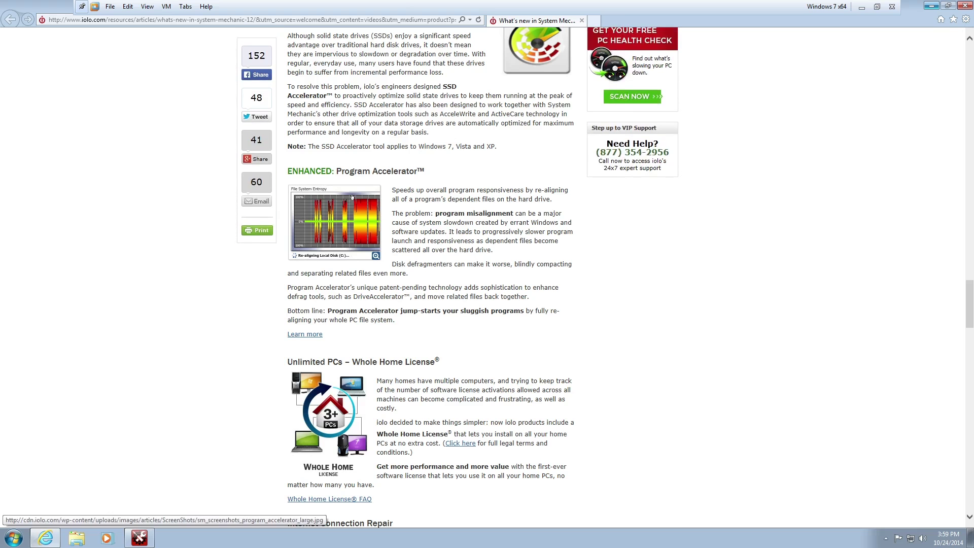
pyautogui.scroll(-6, 576, 192)
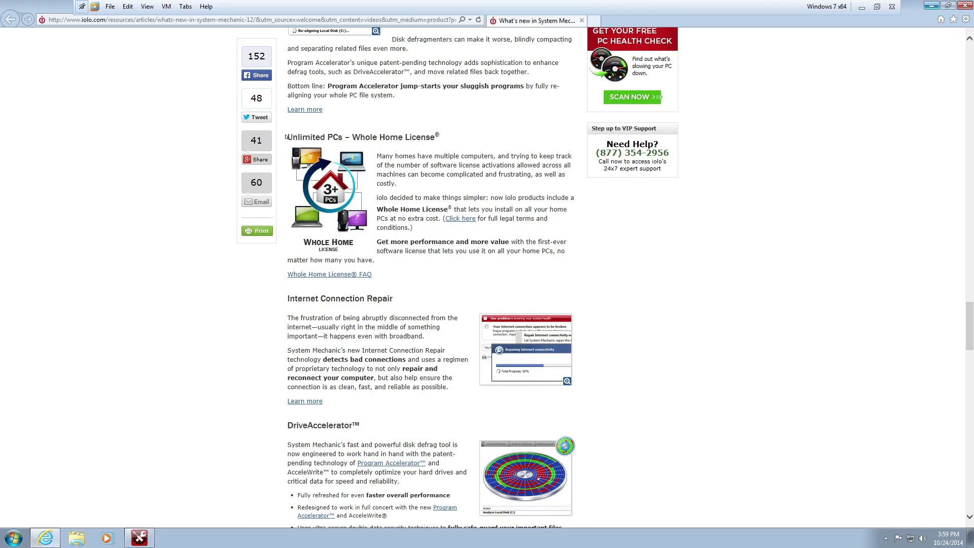
# Highlight text around the Unlimited PCs and Internet Connection Repair sections while scrolling down.
pyautogui.moveTo(391, 35); pyautogui.dragTo(437, 137)
pyautogui.click(493, 133)
pyautogui.scroll(-6, 483, 147)
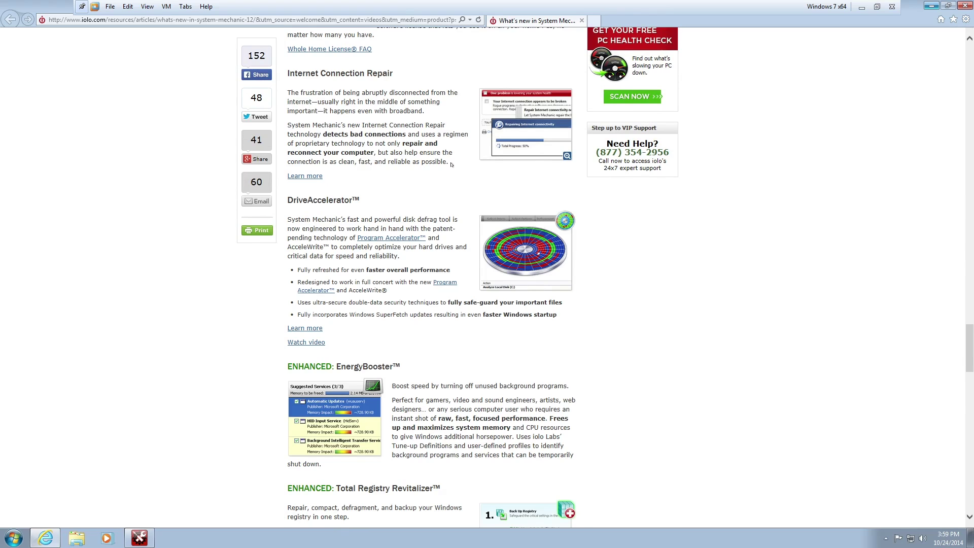
pyautogui.moveTo(450, 163); pyautogui.dragTo(293, 90)
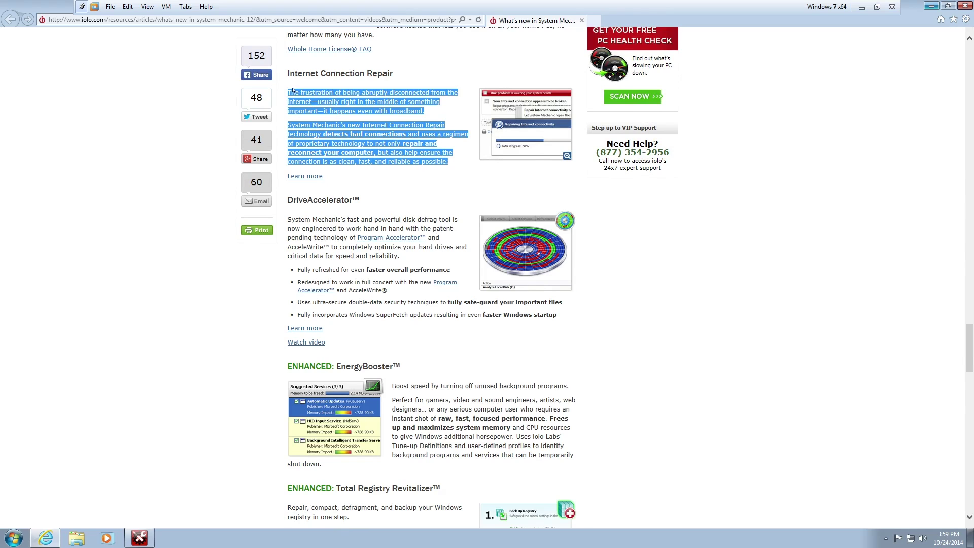
pyautogui.click(718, 284)
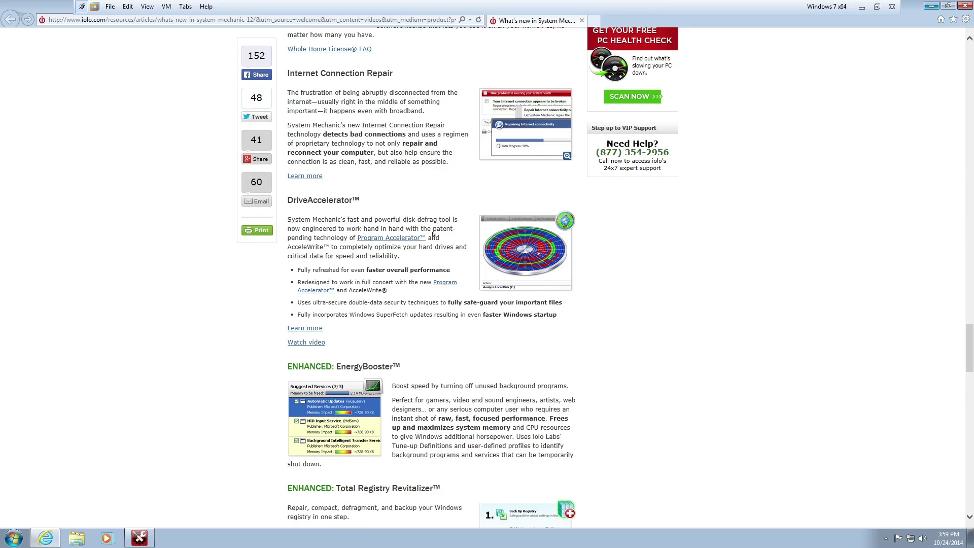
pyautogui.scroll(-3, 300, 193)
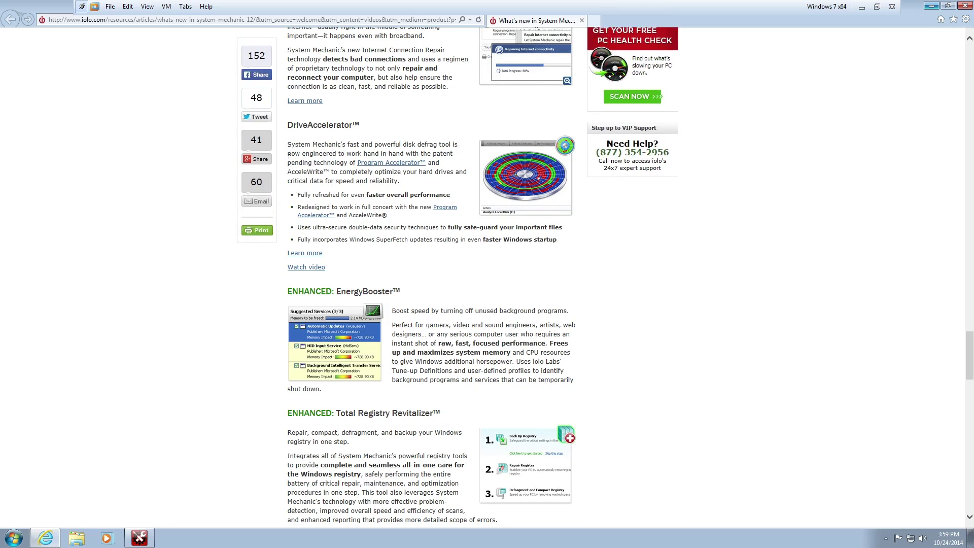
pyautogui.scroll(-3, 442, 254)
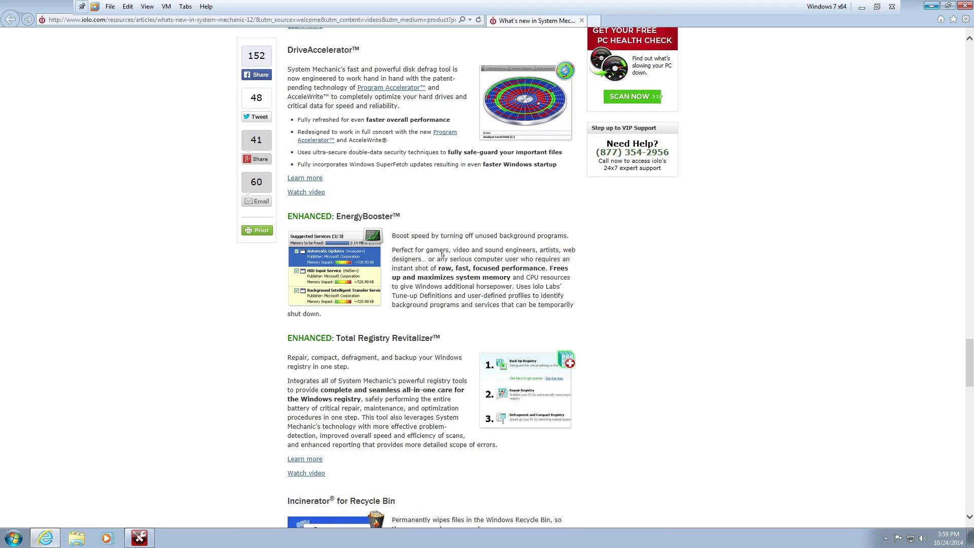
pyautogui.scroll(-6, 442, 253)
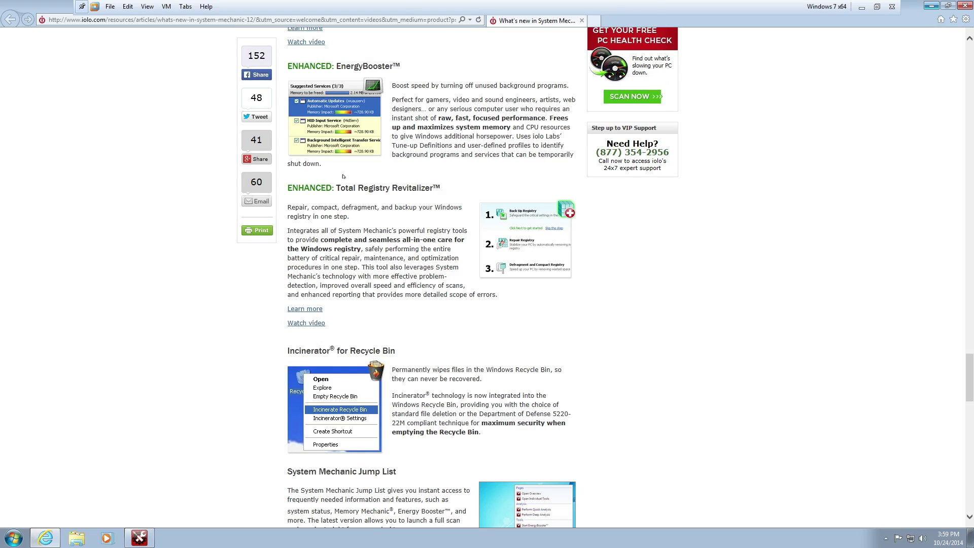
# Highlight the Total Registry Revitalizer heading and the Memory Defragmentation paragraph's first line.
pyautogui.moveTo(334, 187); pyautogui.dragTo(433, 188)
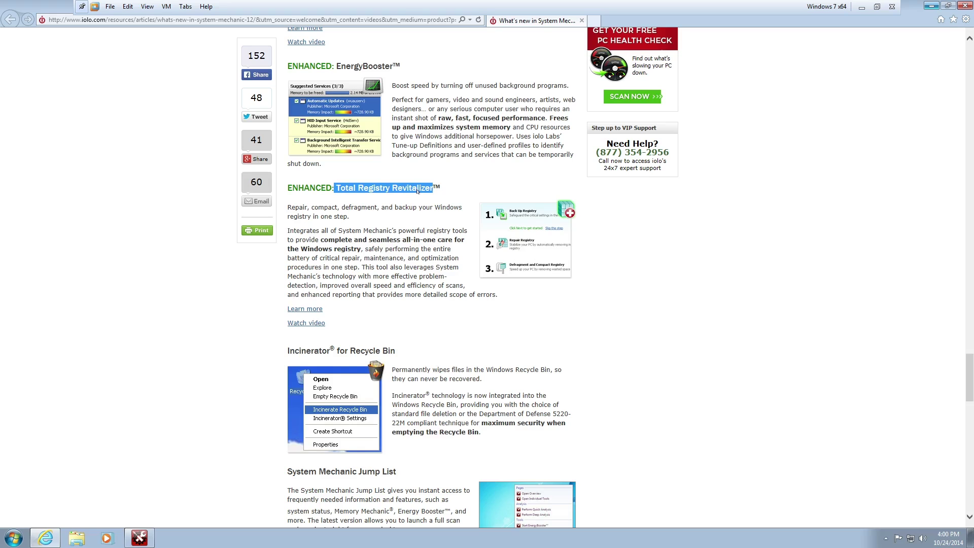
pyautogui.click(272, 177)
pyautogui.scroll(-3, 272, 177)
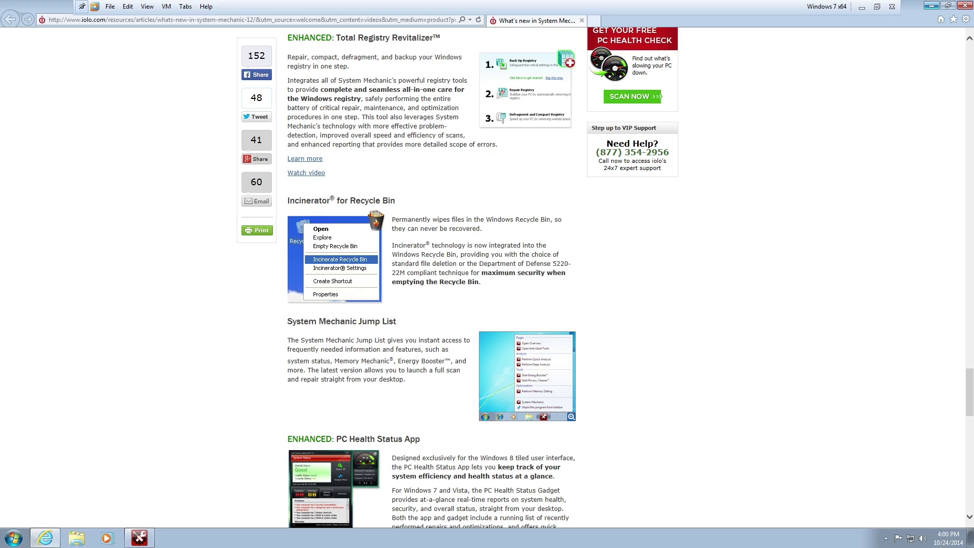
pyautogui.scroll(-5, 401, 230)
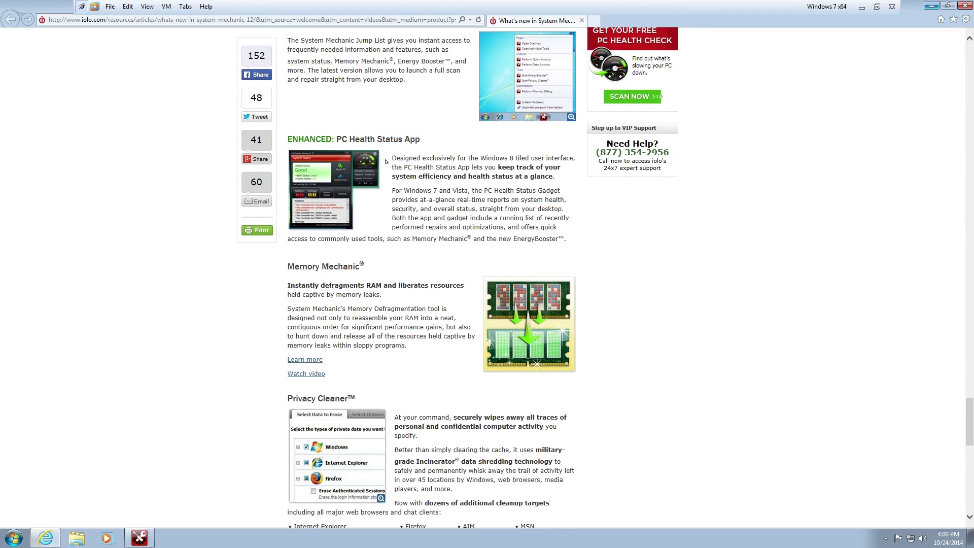
pyautogui.scroll(-1, 369, 170)
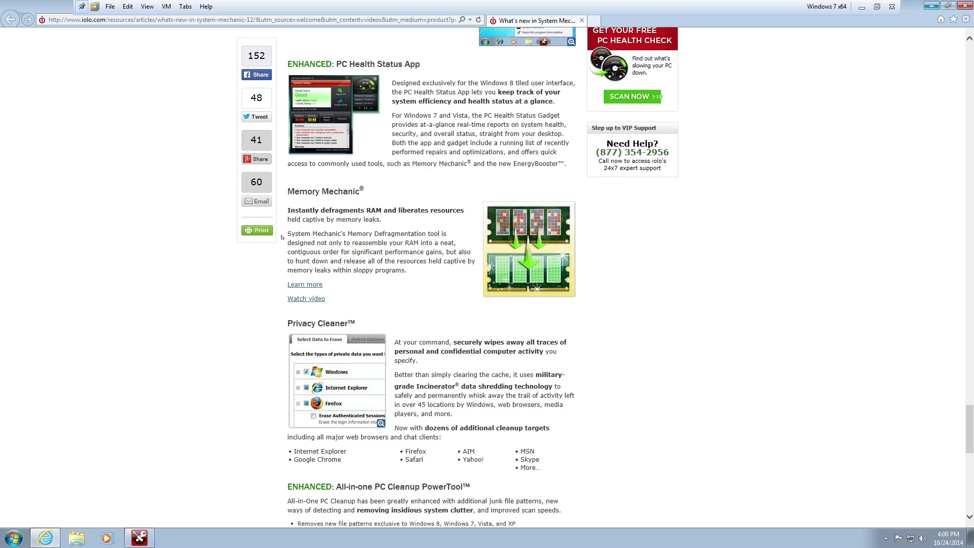
pyautogui.moveTo(285, 233); pyautogui.dragTo(447, 234)
pyautogui.click(362, 244)
pyautogui.scroll(-3, 374, 202)
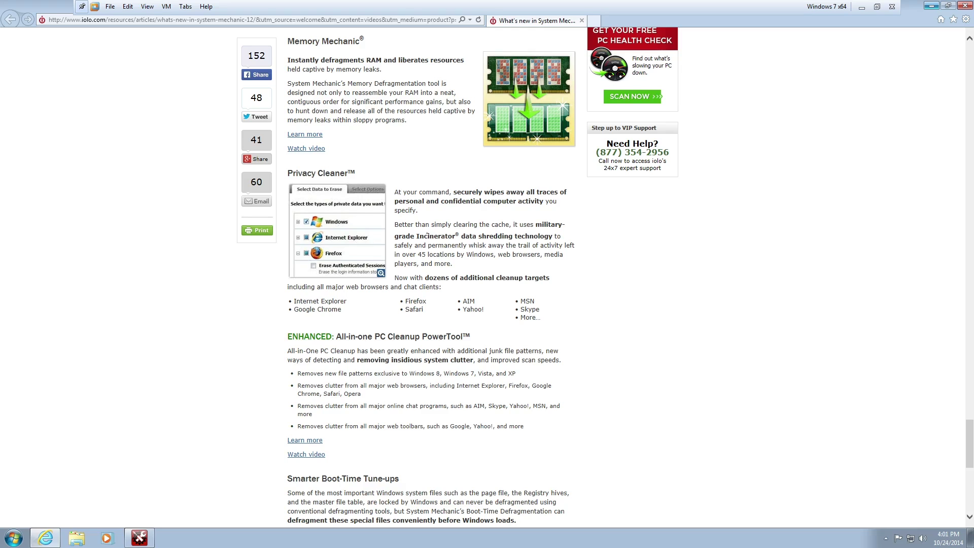
# Scroll down to the Key Benefits Summary, then scroll back up.
pyautogui.scroll(-3, 317, 245)
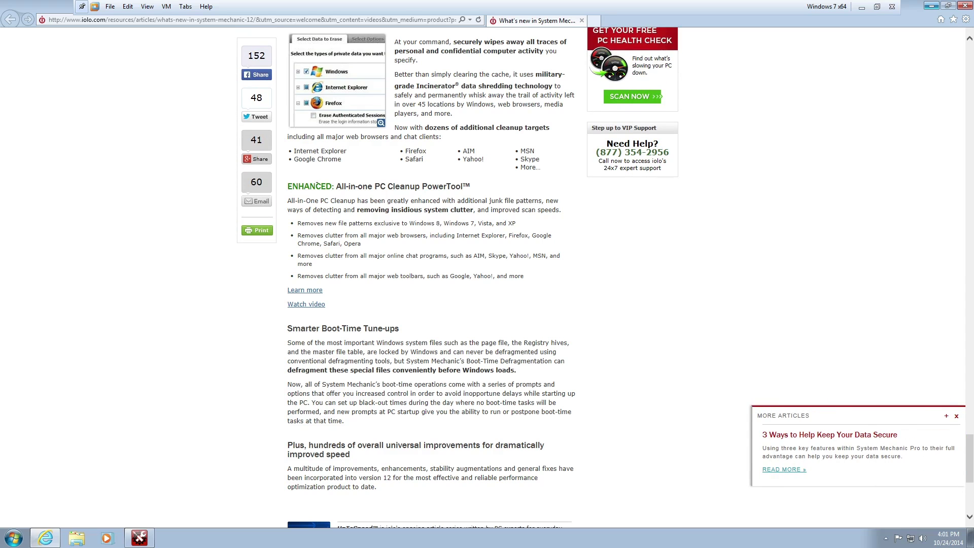
pyautogui.scroll(-2, 407, 120)
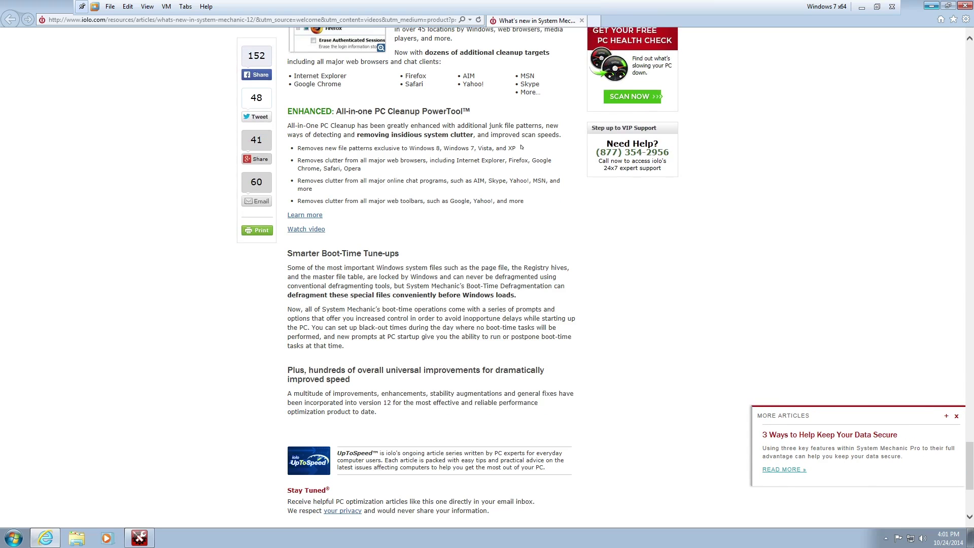
pyautogui.scroll(-2, 521, 147)
pyautogui.scroll(-3, 521, 147)
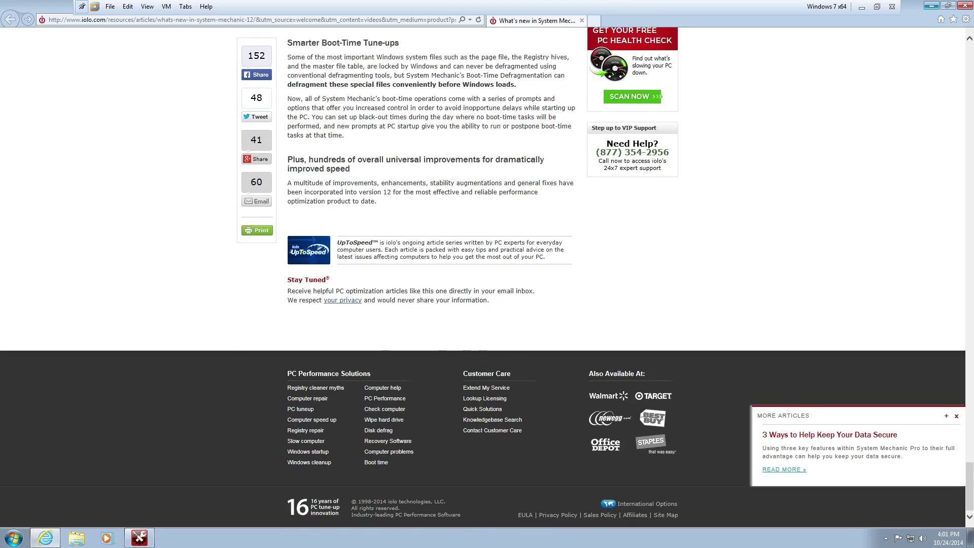
pyautogui.scroll(20, 397, 212)
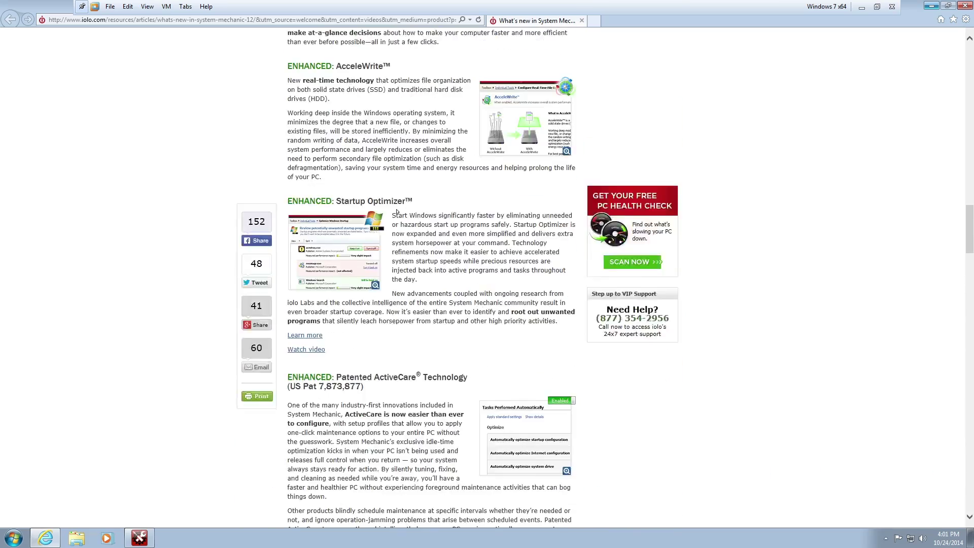
pyautogui.scroll(15, 397, 212)
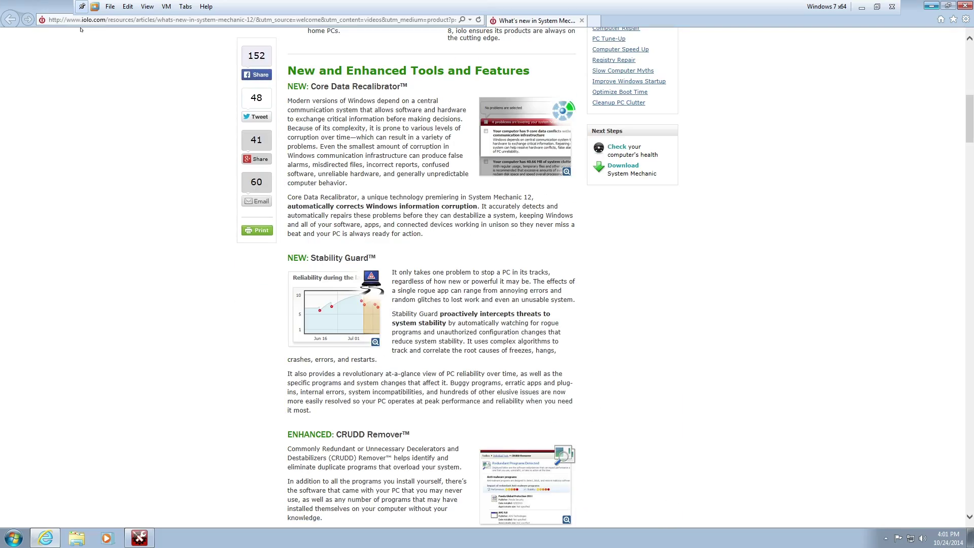
pyautogui.scroll(10, 101, 43)
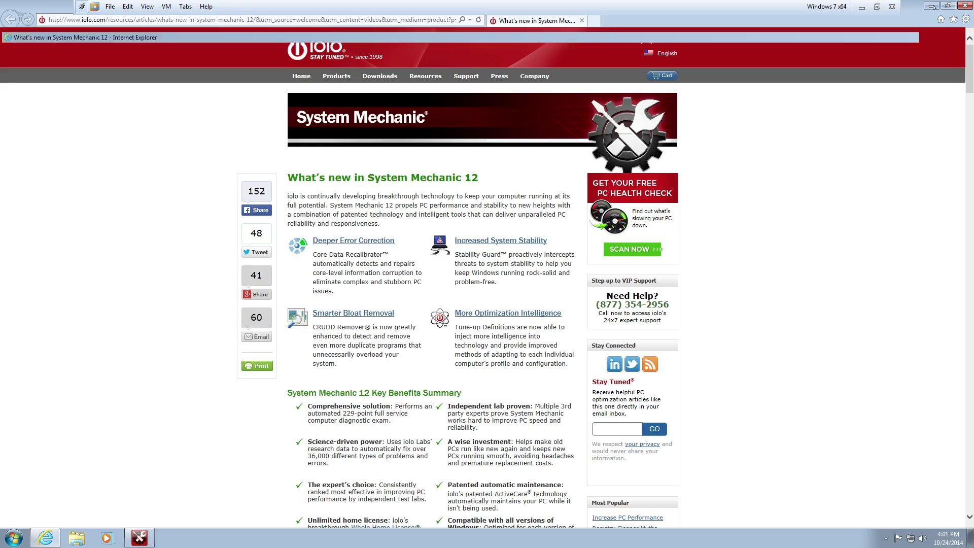
# Minimize the browser and run Analyze Now from the PC Health Status gadget's panel.
pyautogui.click(932, 6)
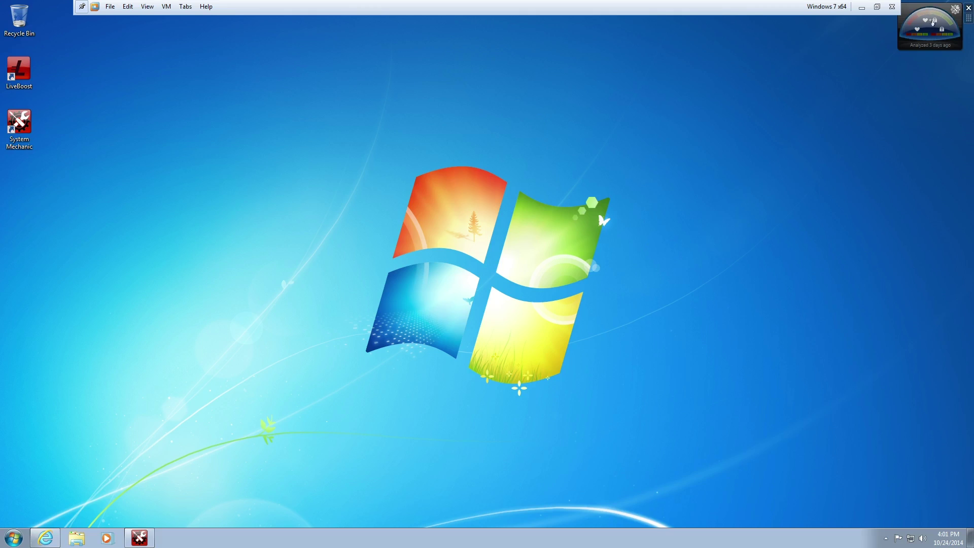
pyautogui.click(940, 8)
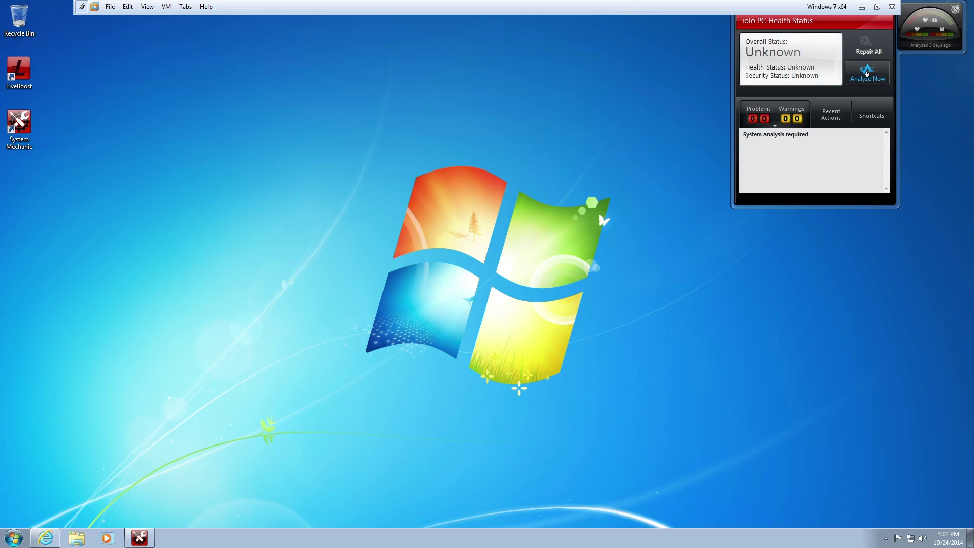
pyautogui.click(867, 74)
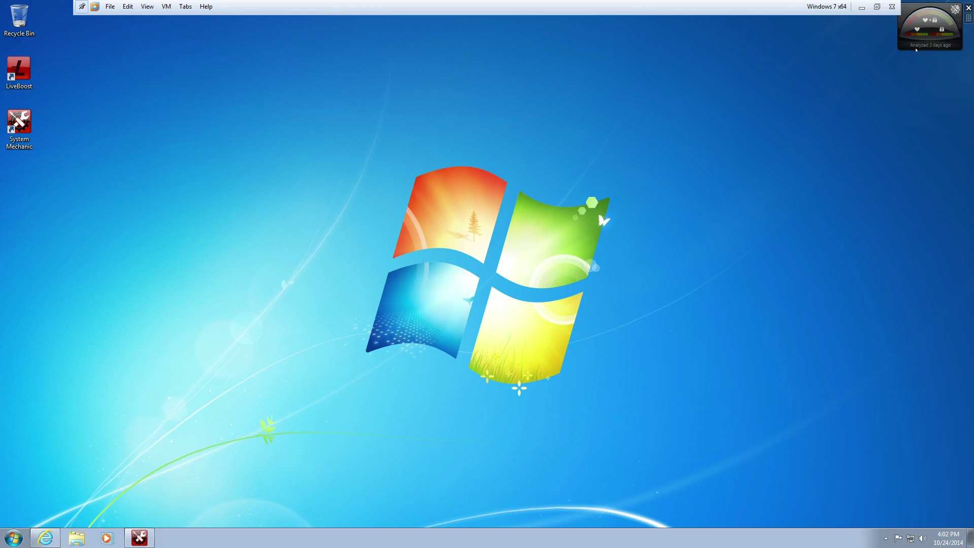
# Launch System Mechanic, run Analyze now, and view the 4 problems it found.
pyautogui.click(954, 10)
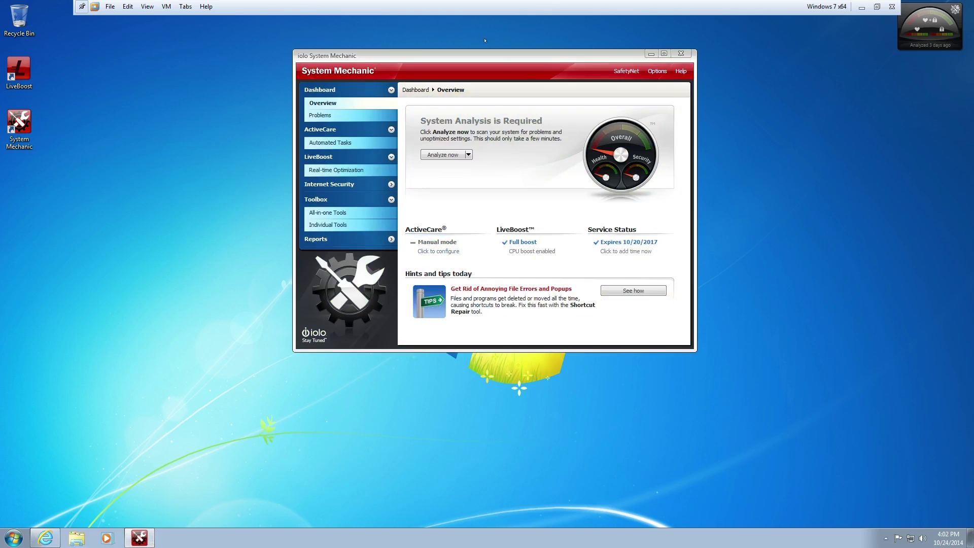
pyautogui.moveTo(495, 60); pyautogui.dragTo(517, 97)
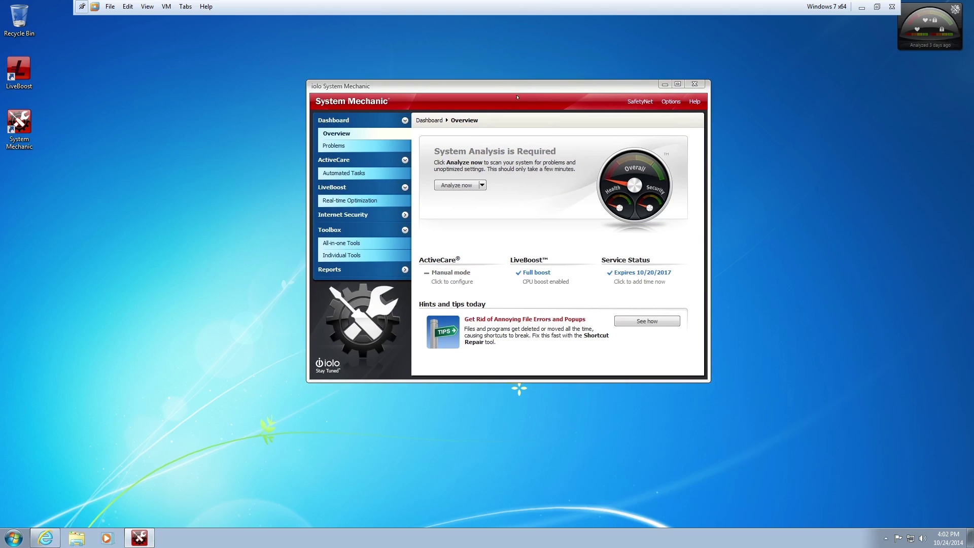
pyautogui.click(456, 186)
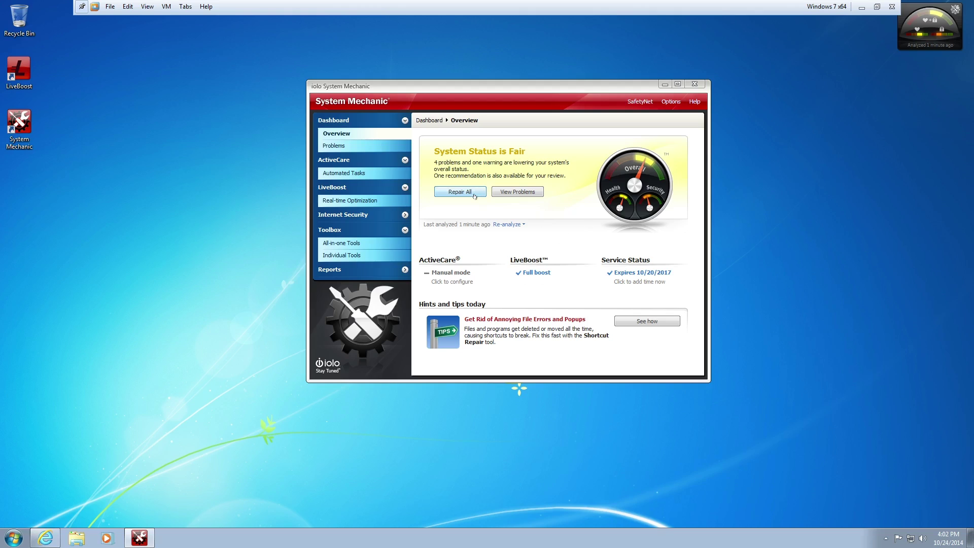
pyautogui.click(520, 192)
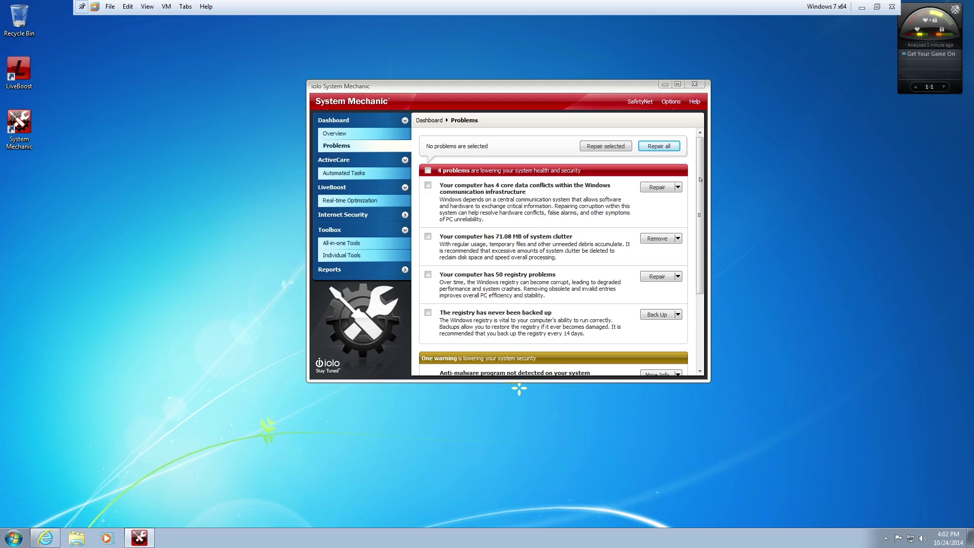
pyautogui.moveTo(701, 179); pyautogui.dragTo(698, 315)
pyautogui.scroll(3, 699, 315)
pyautogui.moveTo(699, 260); pyautogui.dragTo(699, 327)
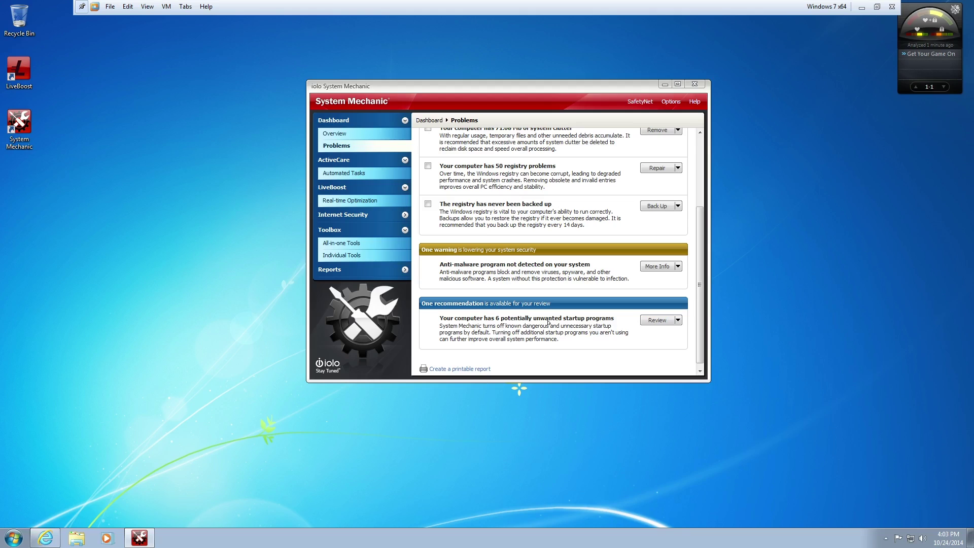
pyautogui.scroll(-1, 702, 298)
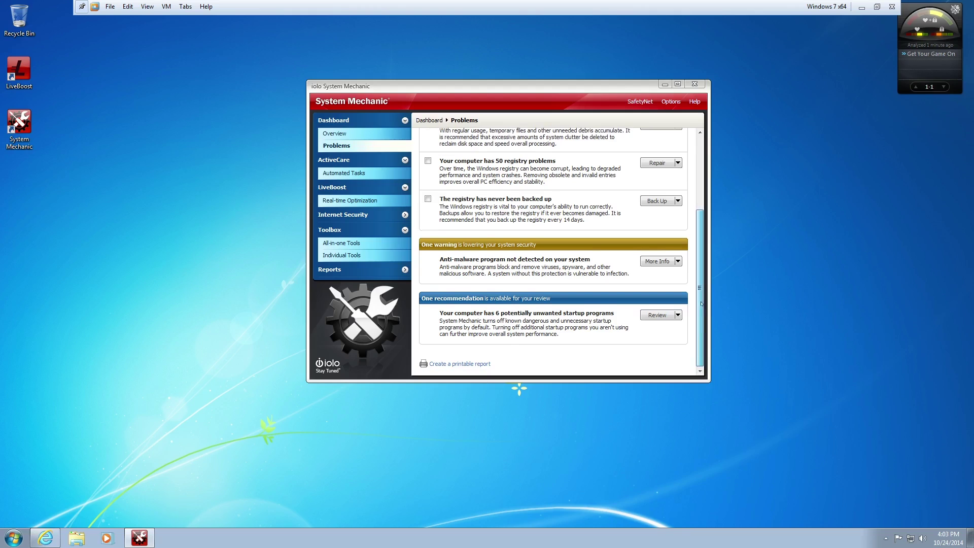
# Review the 6 potentially unwanted startup programs, scrolling the list down to Windows Search.
pyautogui.click(662, 315)
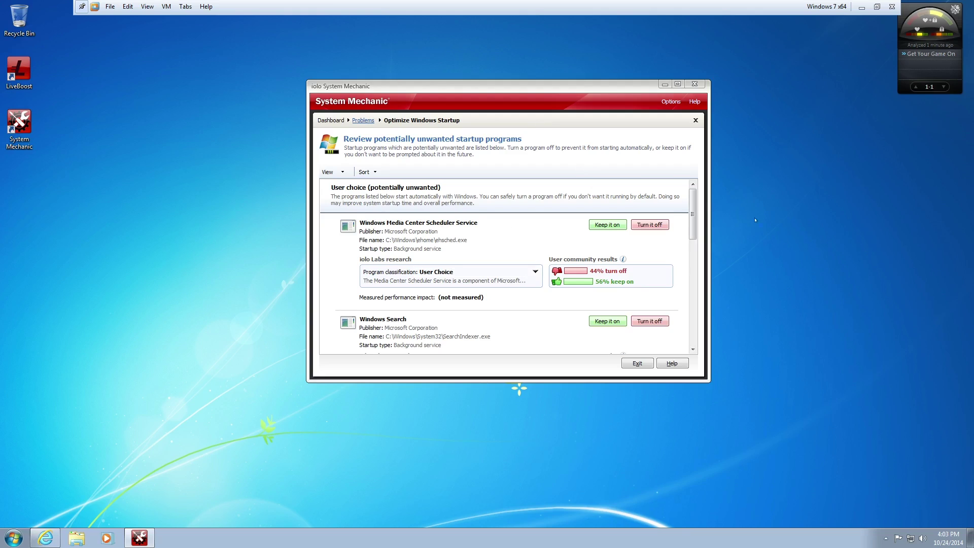
pyautogui.scroll(-1, 691, 214)
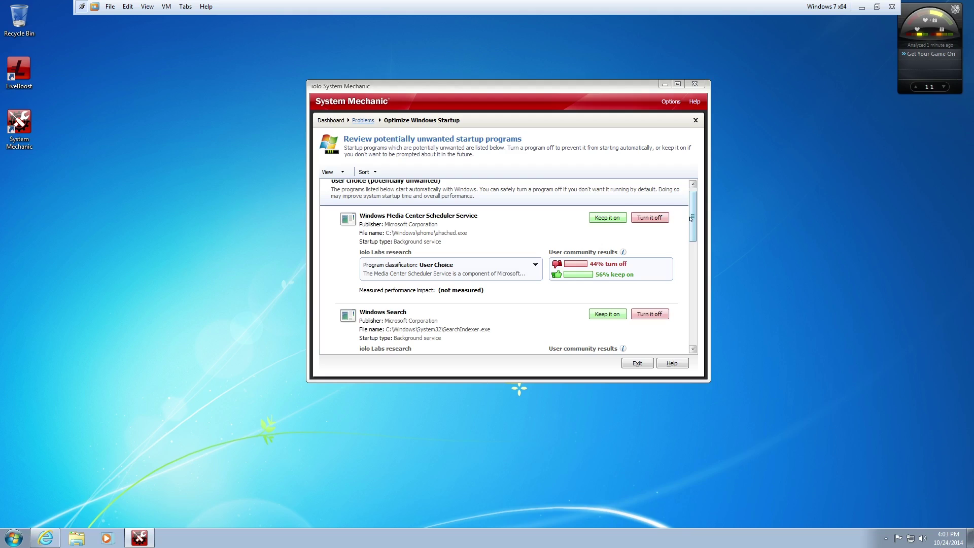
pyautogui.moveTo(690, 218); pyautogui.dragTo(689, 215)
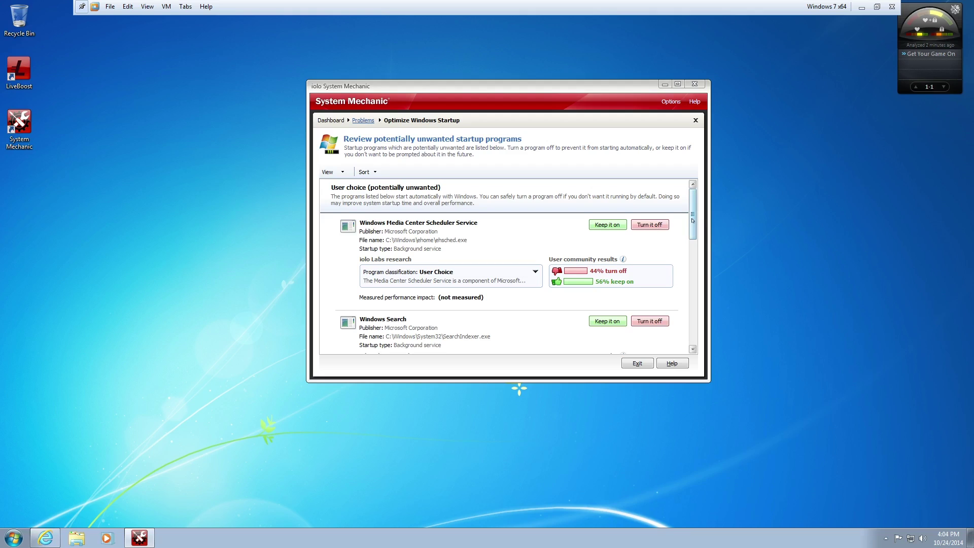
pyautogui.moveTo(692, 221); pyautogui.dragTo(686, 236)
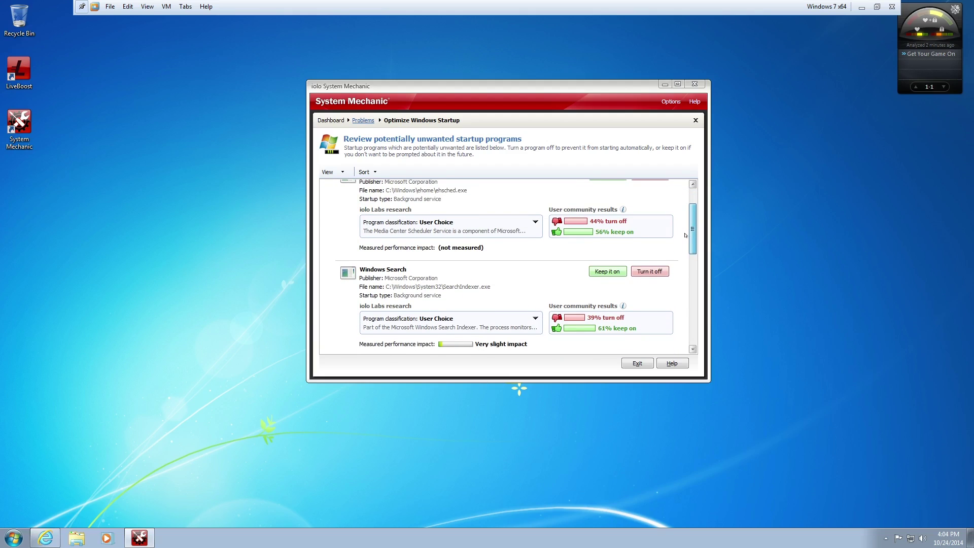
pyautogui.moveTo(685, 235); pyautogui.dragTo(684, 236)
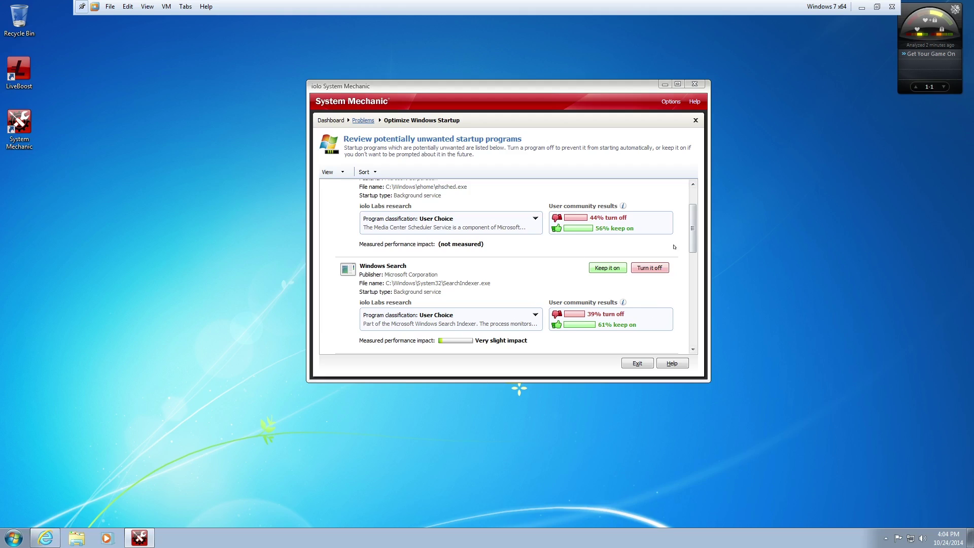
pyautogui.scroll(-1, 690, 242)
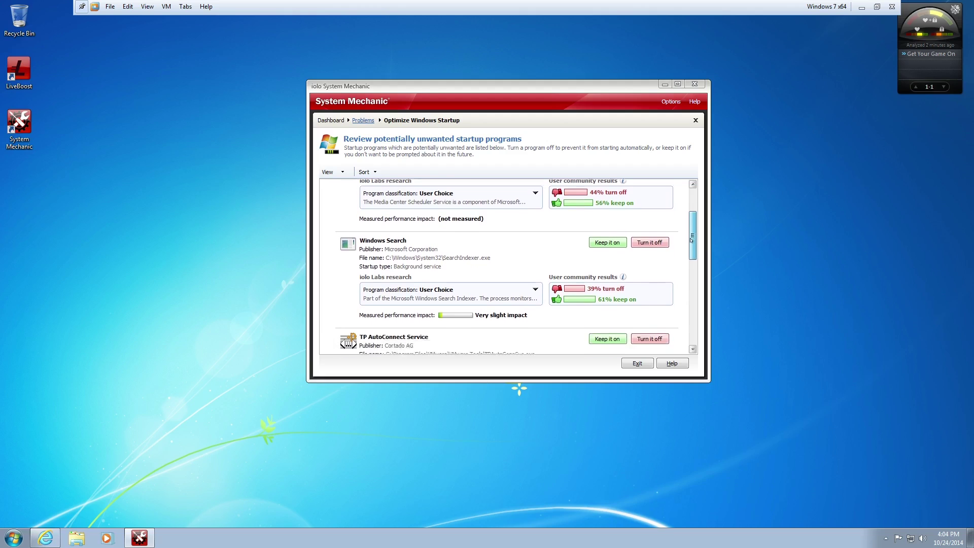
pyautogui.moveTo(690, 242); pyautogui.dragTo(688, 324)
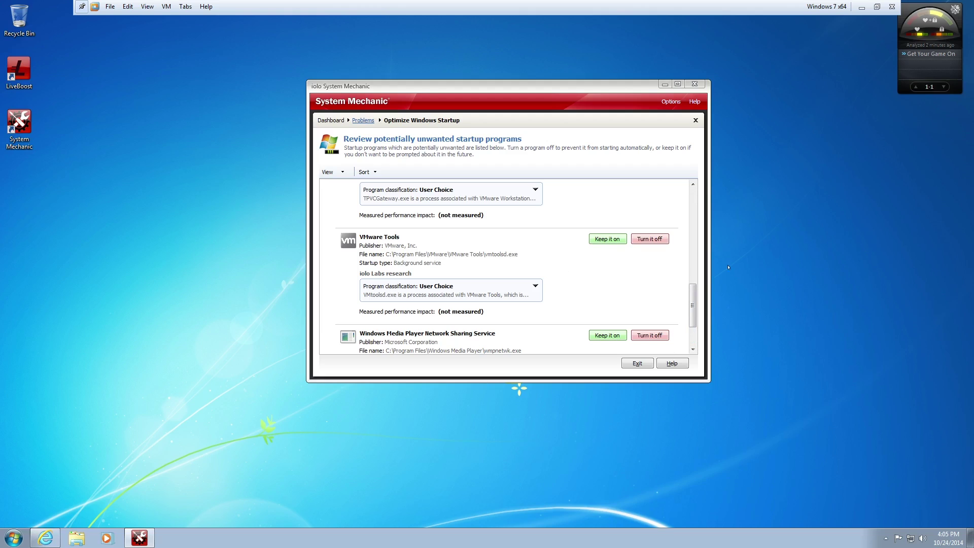
pyautogui.moveTo(691, 306); pyautogui.dragTo(688, 325)
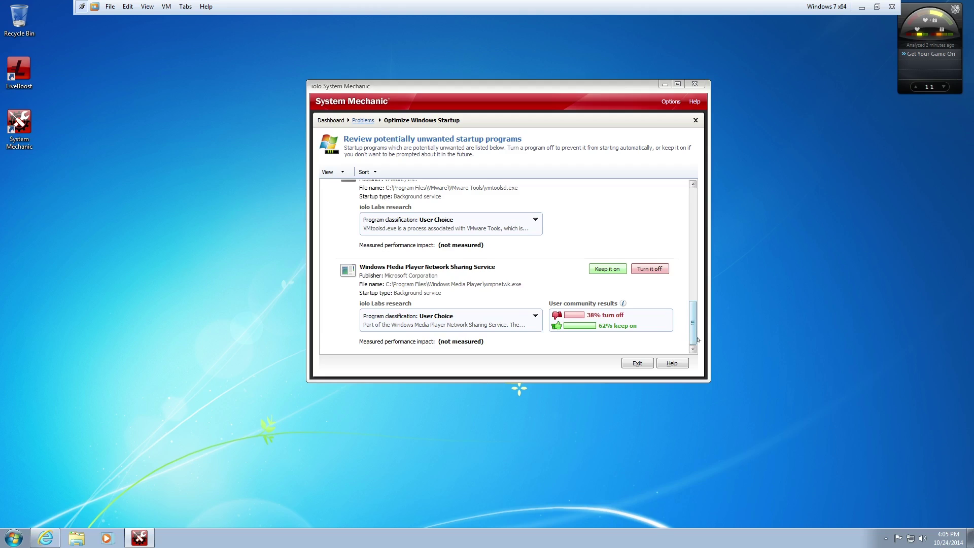
pyautogui.scroll(10, 695, 339)
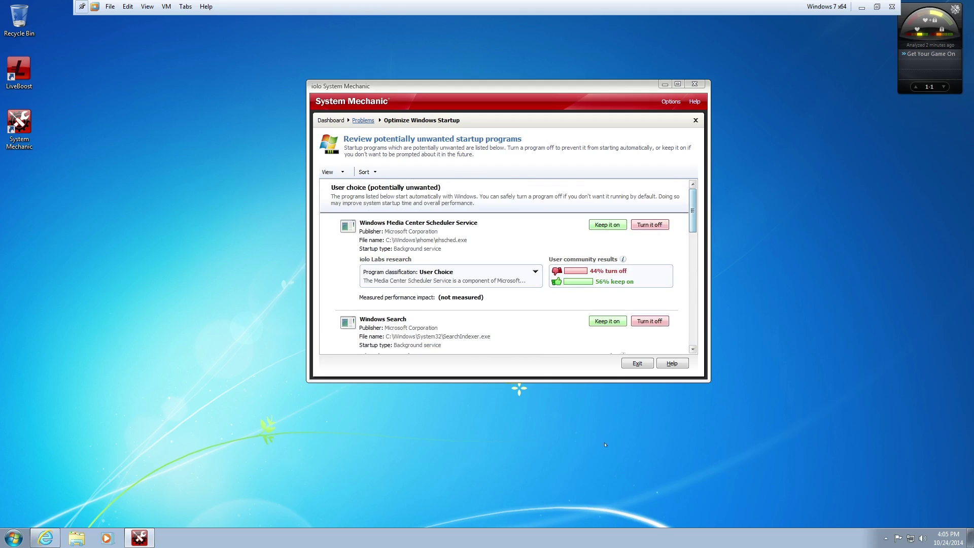
# Return to Problems and back up the never-backed-up registry immediately, closing the summary.
pyautogui.click(629, 365)
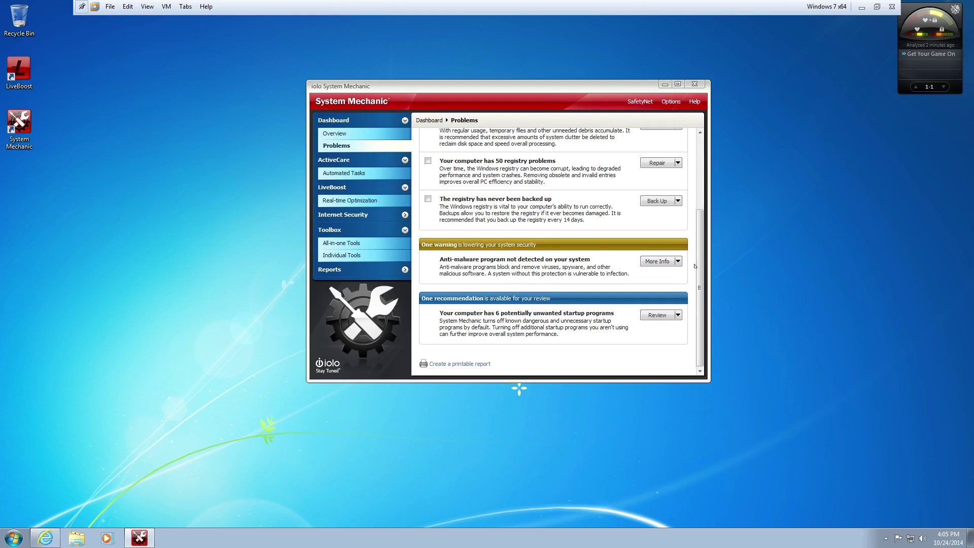
pyautogui.moveTo(699, 266); pyautogui.dragTo(691, 183)
pyautogui.click(662, 313)
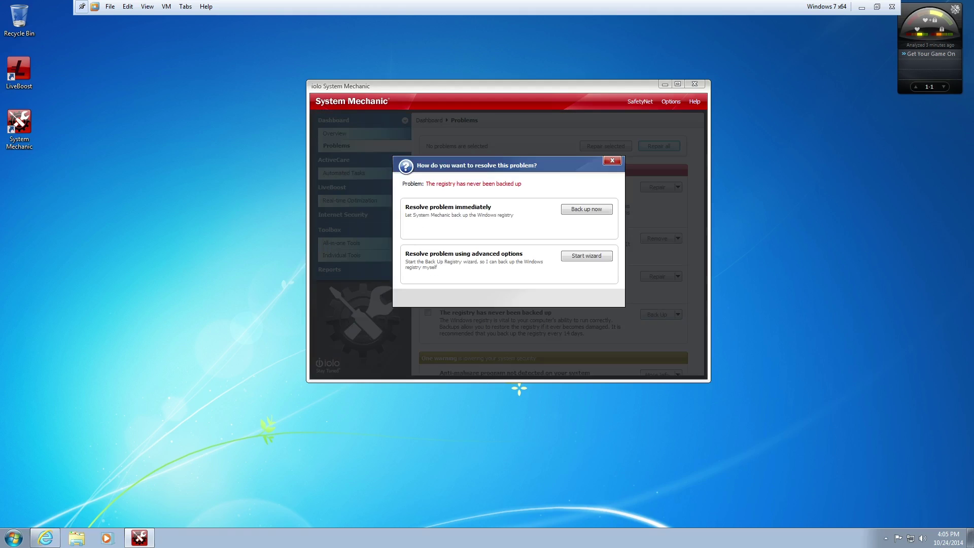
pyautogui.click(587, 211)
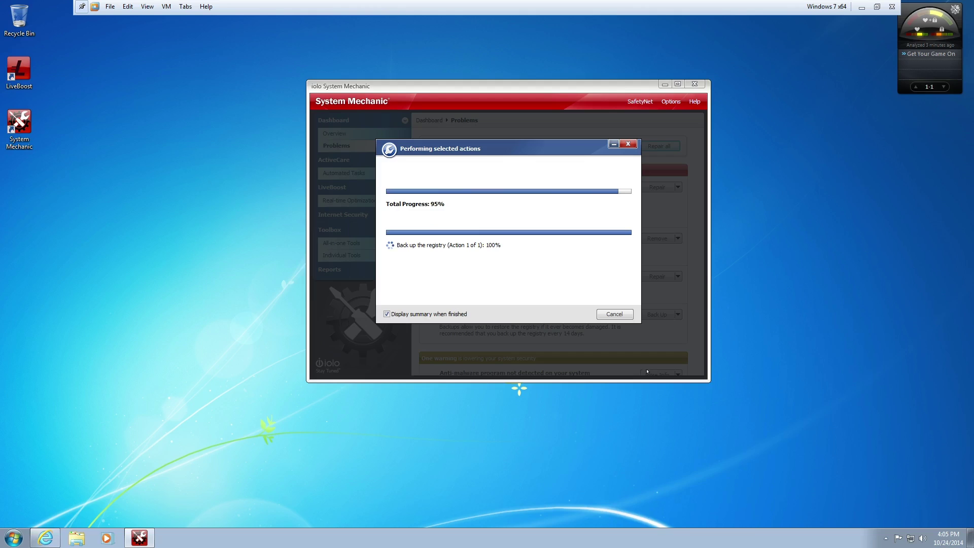
pyautogui.click(615, 316)
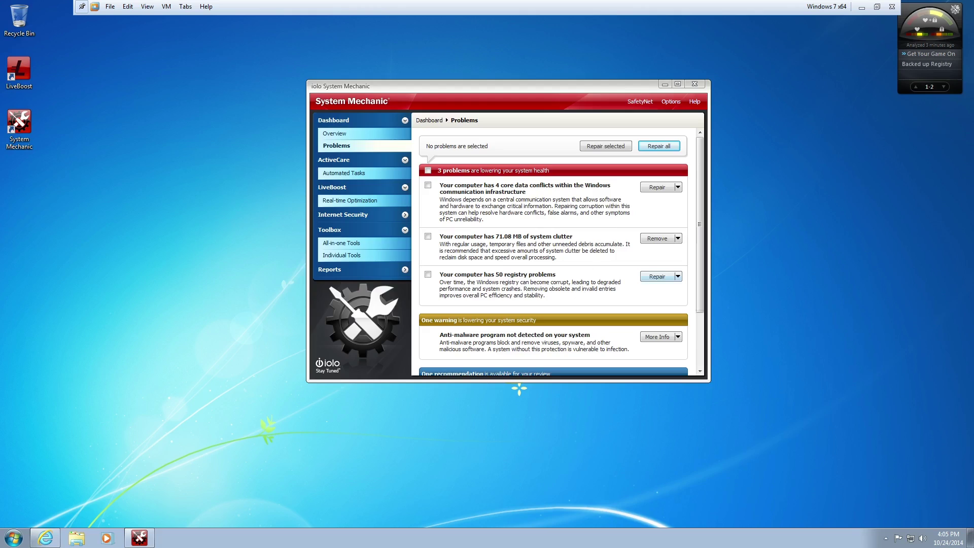
# Repair the 50 registry problems immediately and close the repair summary.
pyautogui.click(655, 277)
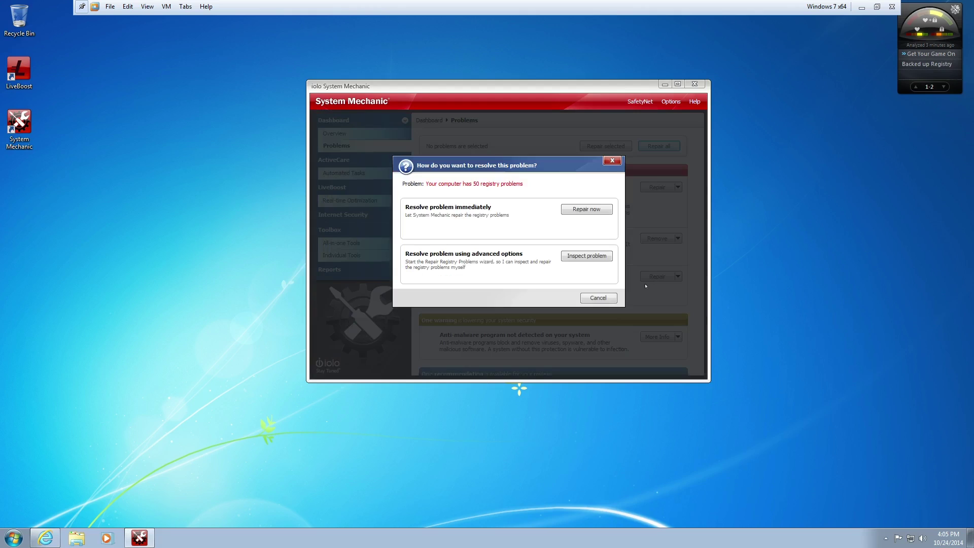
pyautogui.click(569, 211)
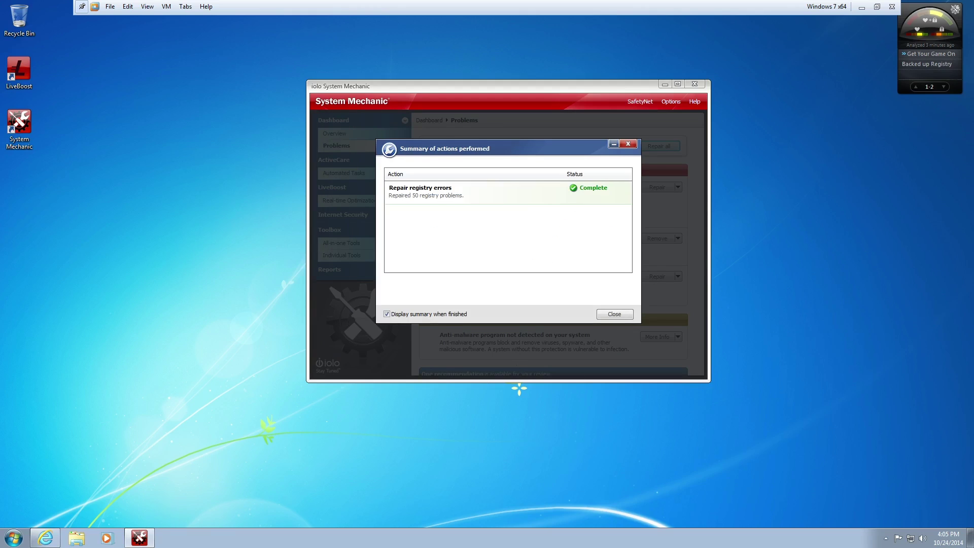
pyautogui.click(615, 314)
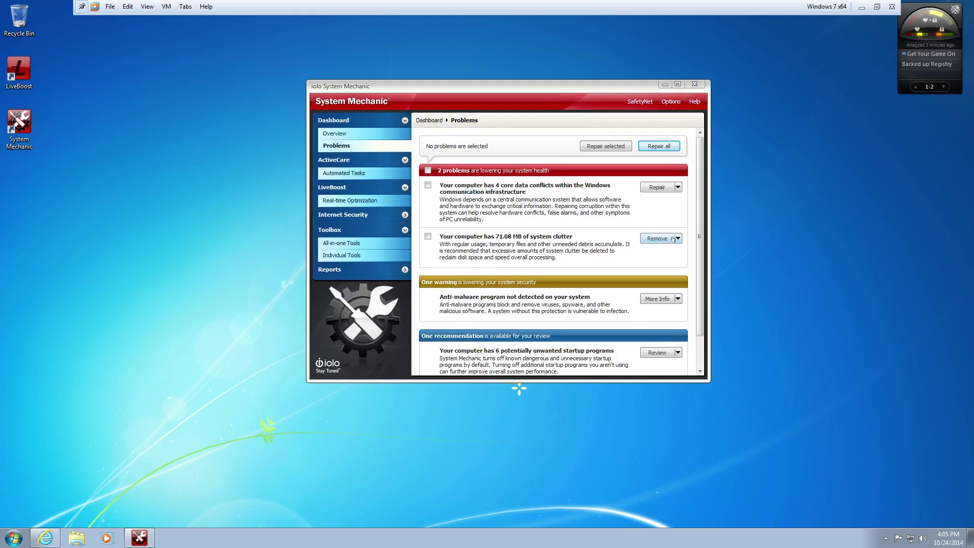
# Remove the 71.08 MB of system clutter right away and close the summary.
pyautogui.click(657, 238)
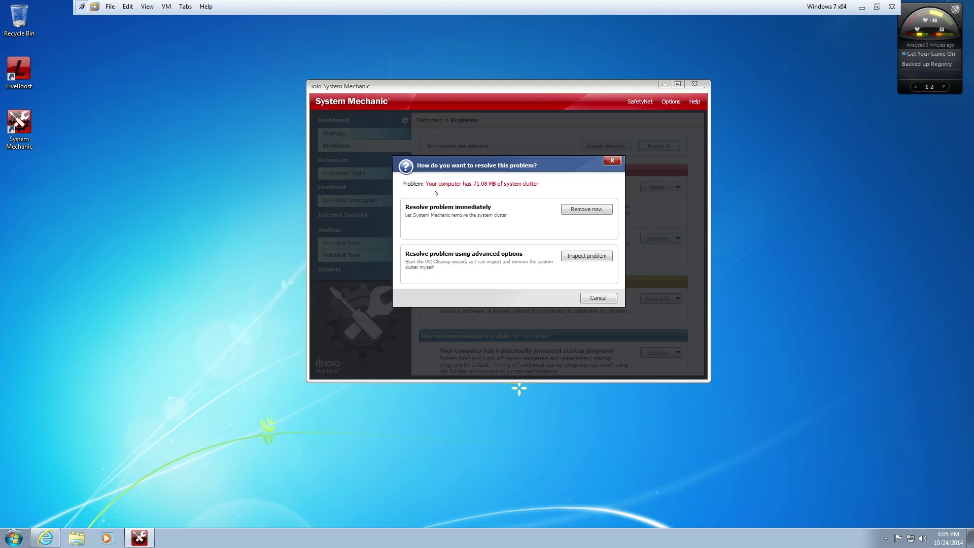
pyautogui.click(586, 209)
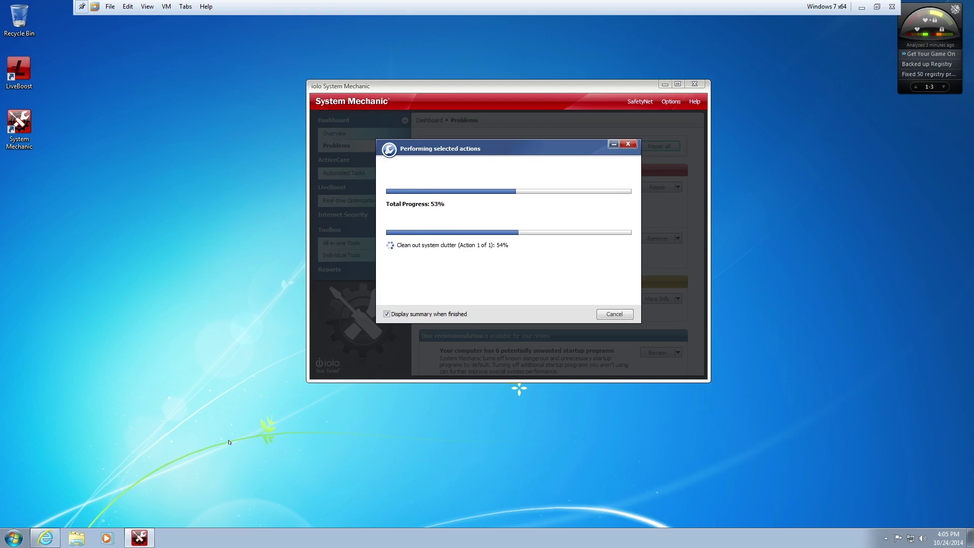
pyautogui.click(615, 314)
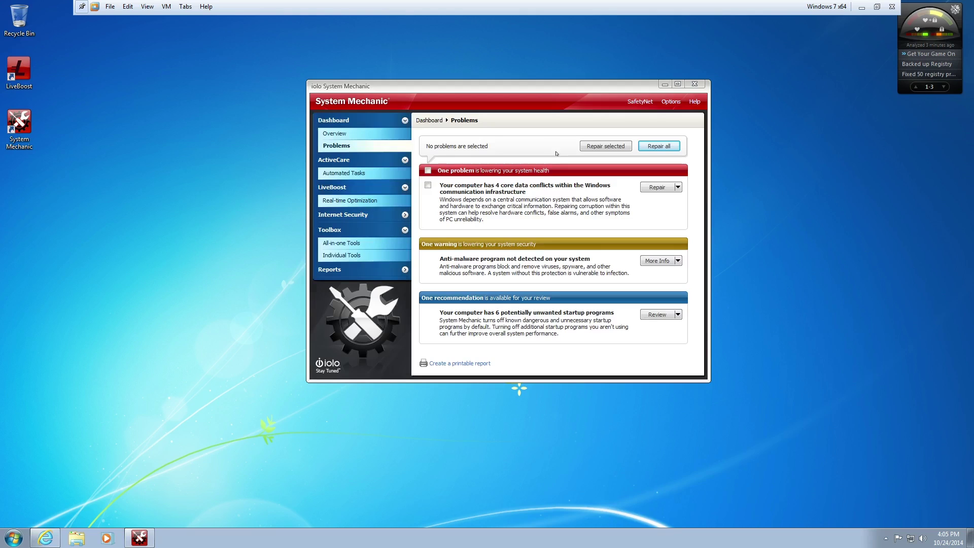
# Repair the core data conflicts, confirming with Yes, and close the summary.
pyautogui.click(654, 188)
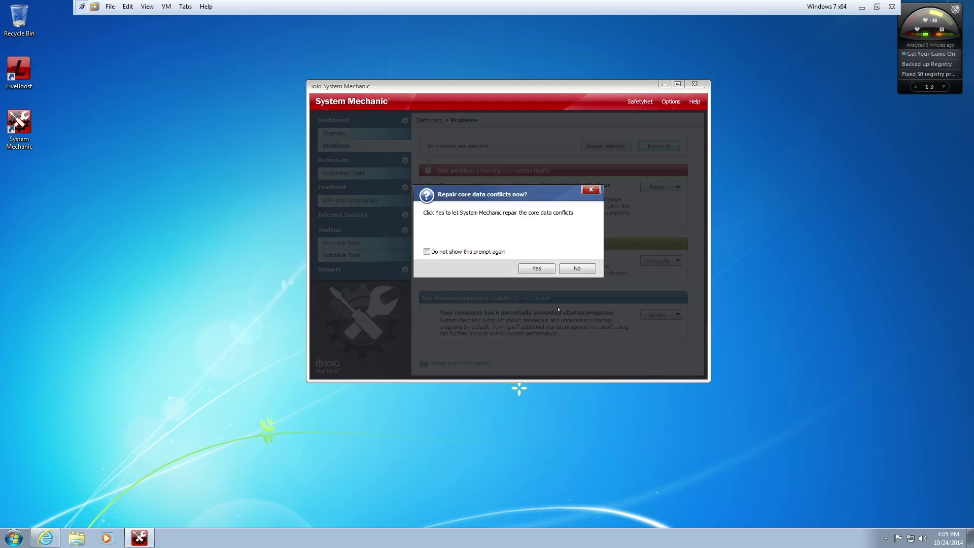
pyautogui.click(537, 267)
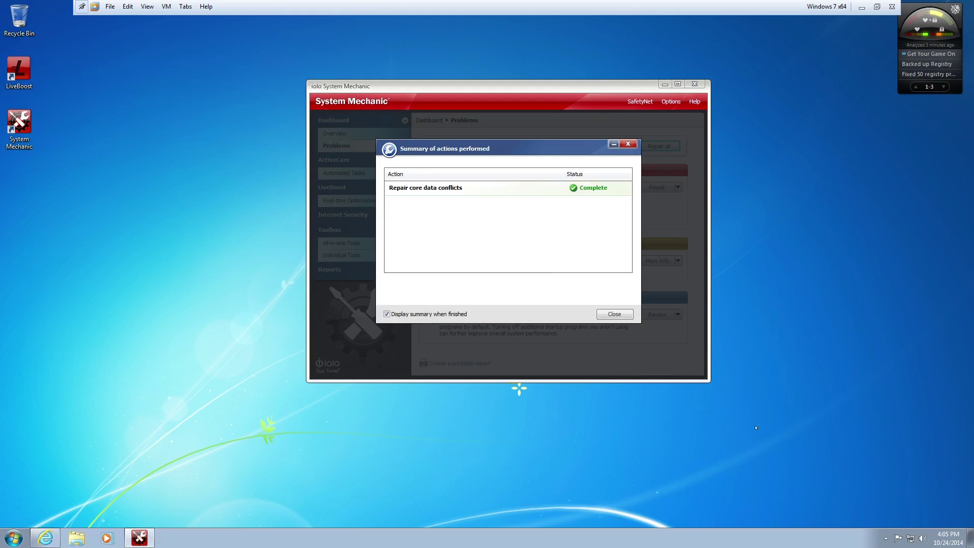
pyautogui.click(622, 317)
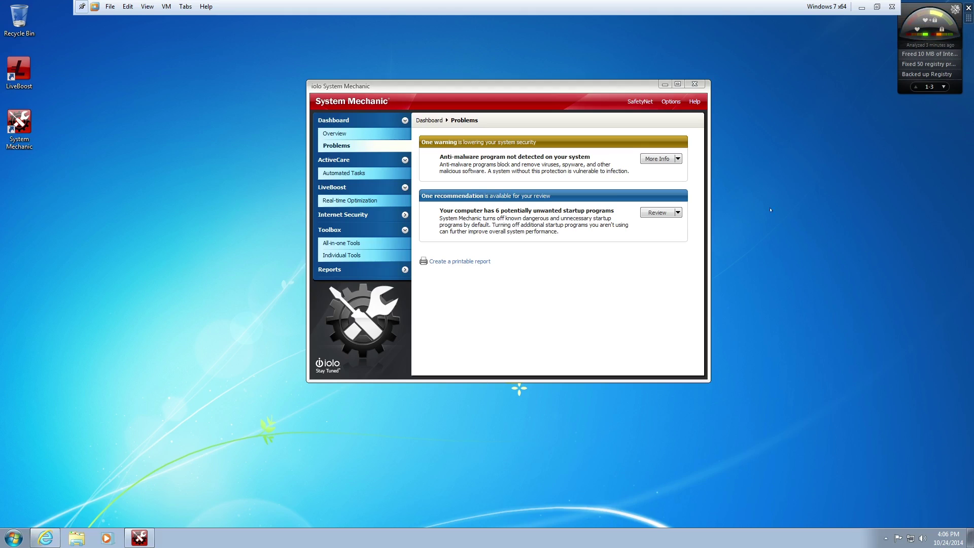
# Browse the ActiveCare Automated Tasks list, then open LiveBoost Real-time Optimization in Balanced mode.
pyautogui.click(347, 134)
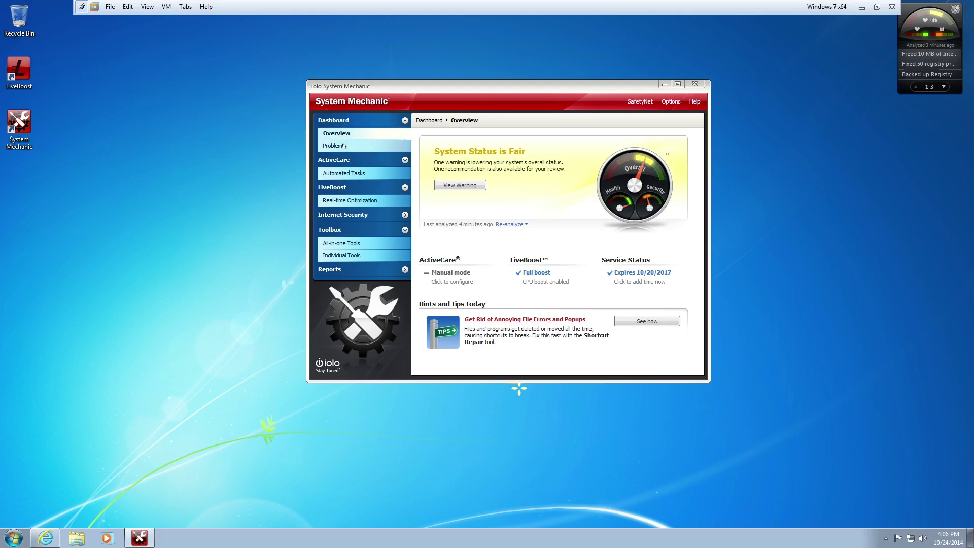
pyautogui.click(340, 146)
pyautogui.click(351, 160)
pyautogui.click(350, 160)
pyautogui.click(370, 173)
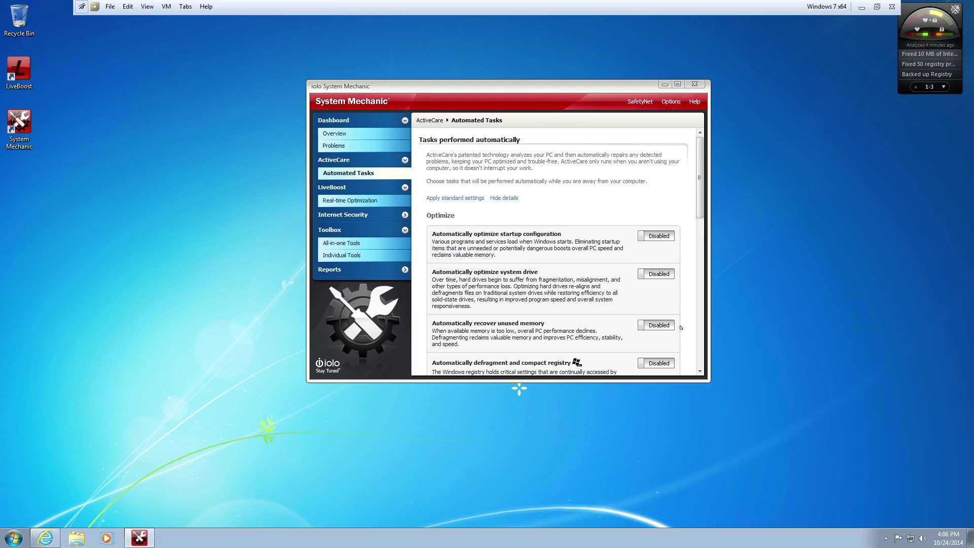
pyautogui.scroll(-3, 695, 183)
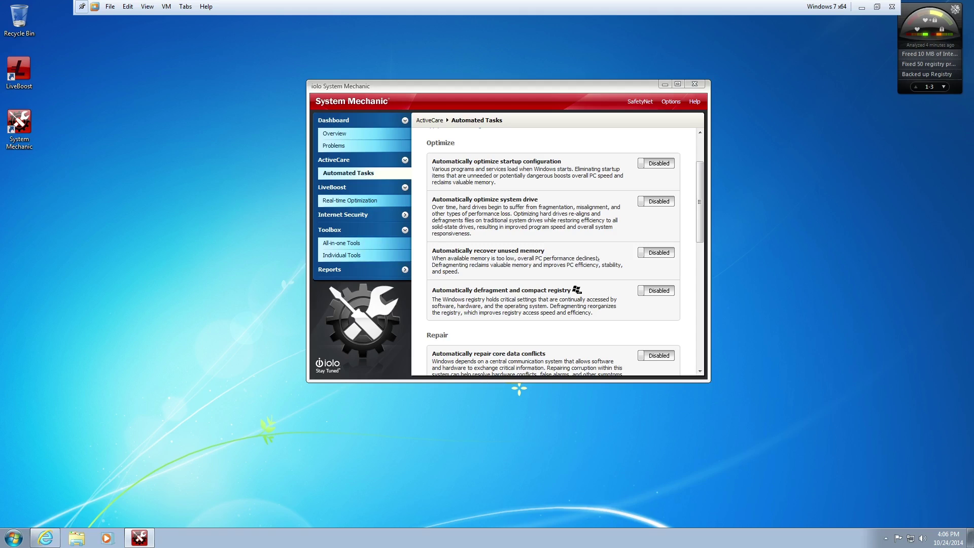
pyautogui.moveTo(695, 221); pyautogui.dragTo(446, 218)
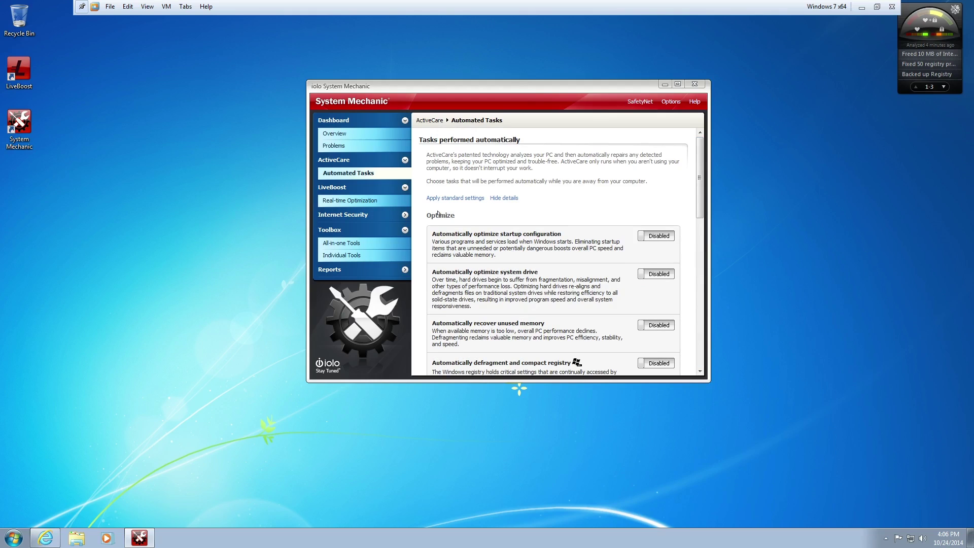
pyautogui.click(347, 201)
pyautogui.click(280, 77)
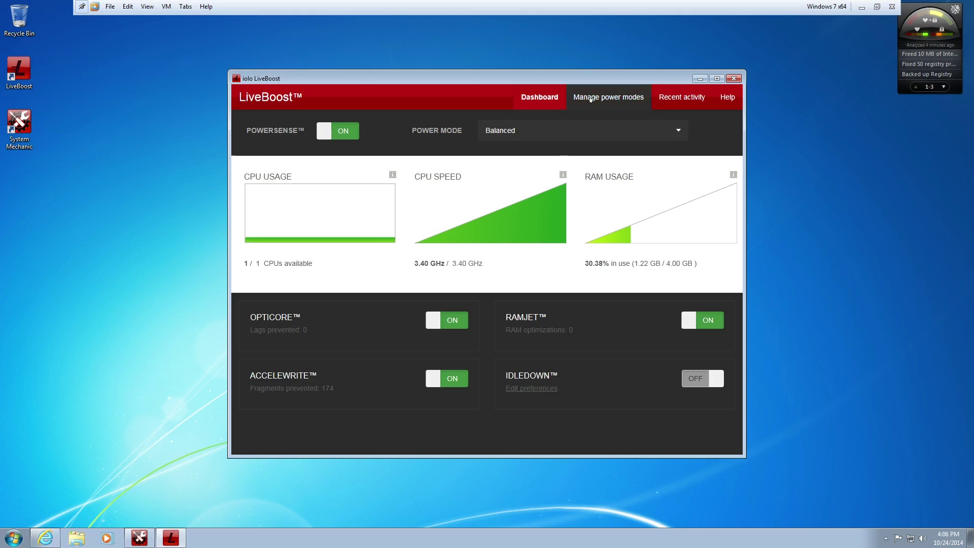
# Look through LiveBoost's power modes, recent activity and dashboard gauges, then close LiveBoost.
pyautogui.click(606, 96)
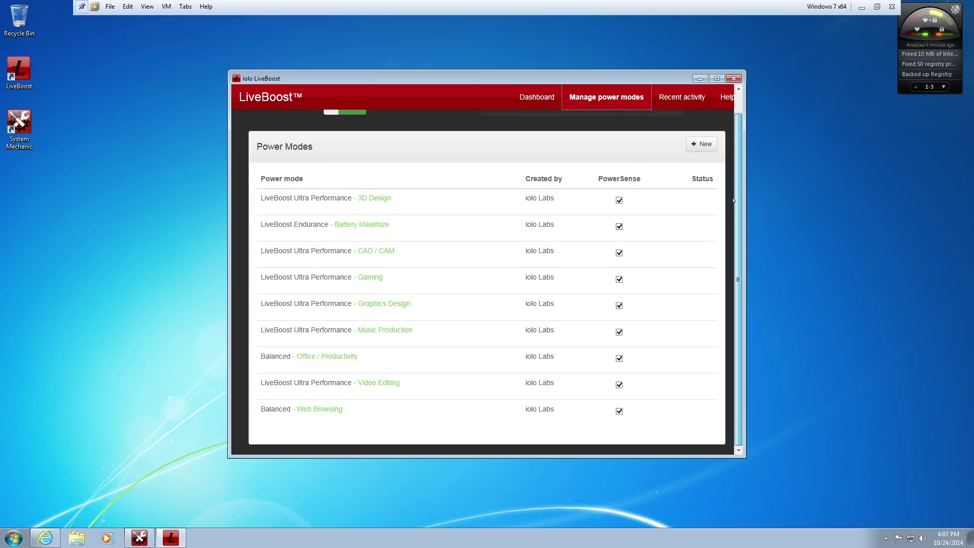
pyautogui.click(700, 97)
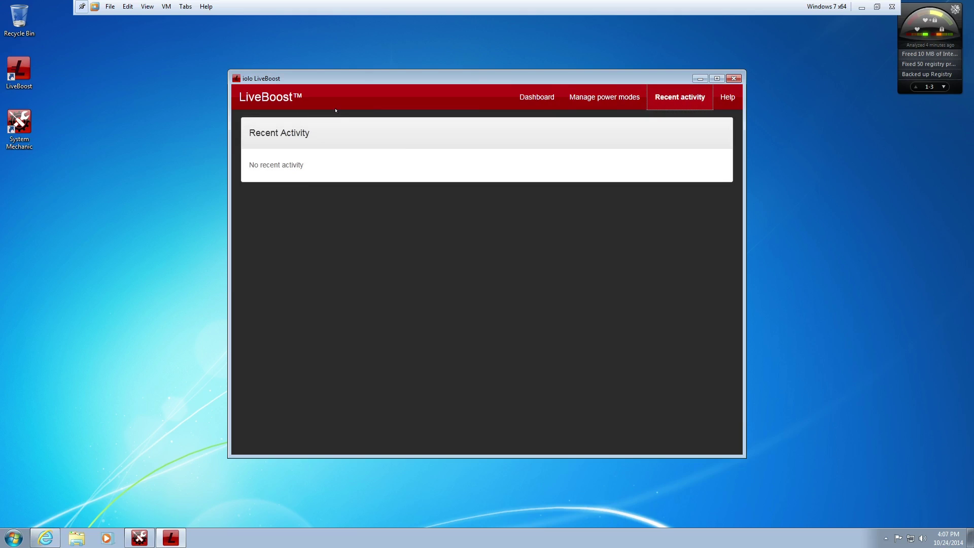
pyautogui.click(537, 97)
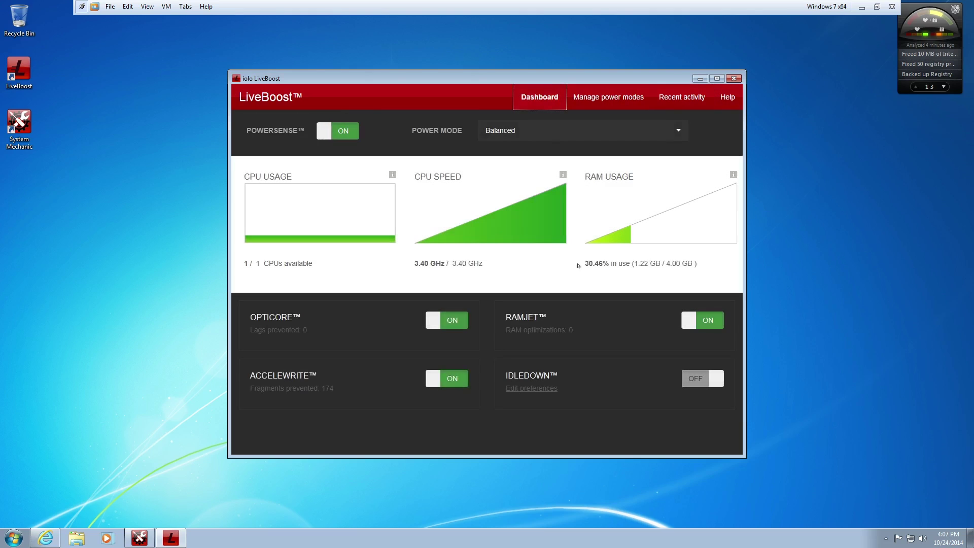
pyautogui.click(733, 78)
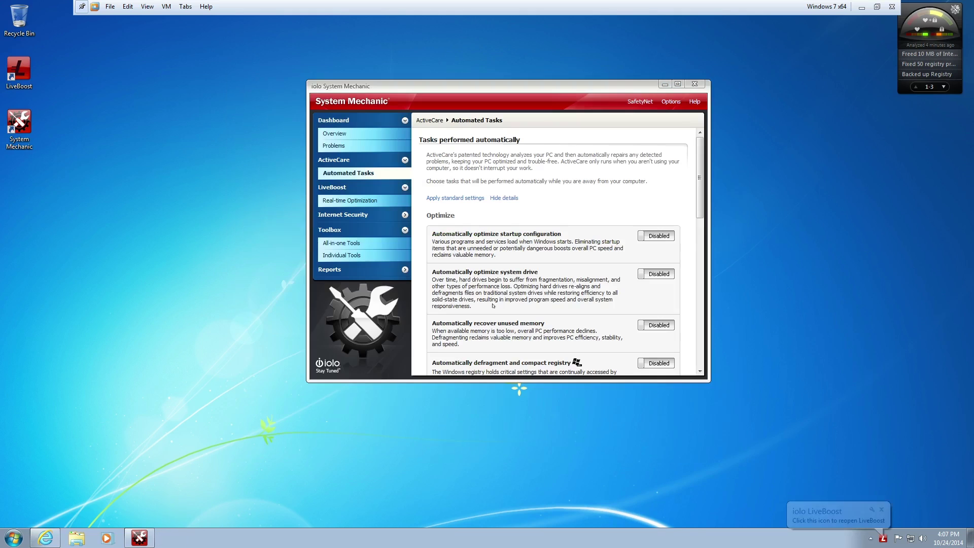
# Browse Toolbox All-in-one Tools and expand Reports to list IntelliStatus, History, Reliability and Energy Efficiency.
pyautogui.click(346, 242)
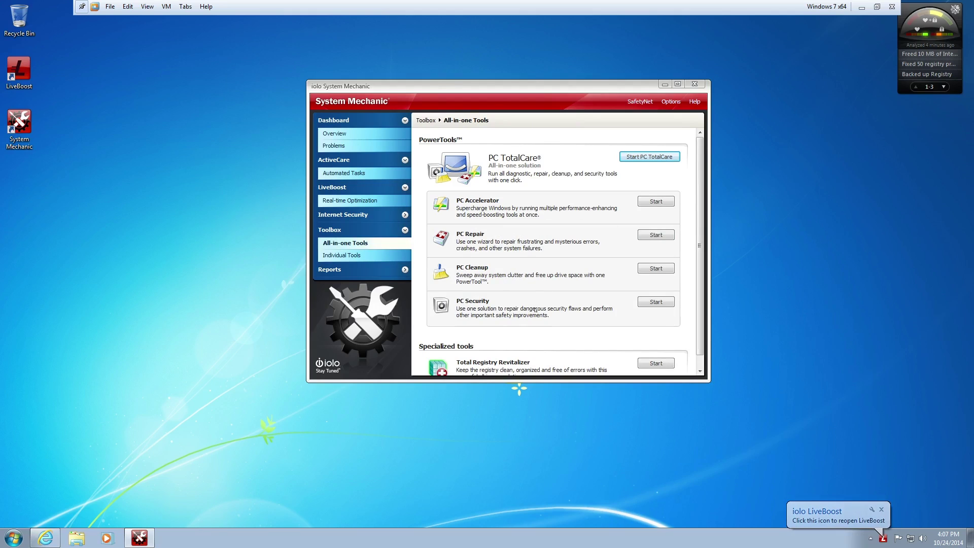
pyautogui.scroll(-1, 704, 241)
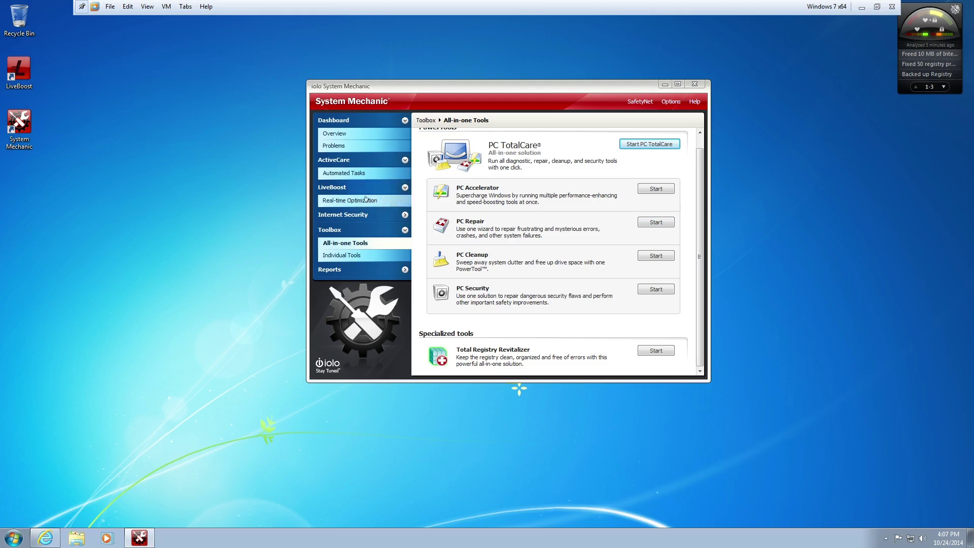
pyautogui.click(355, 272)
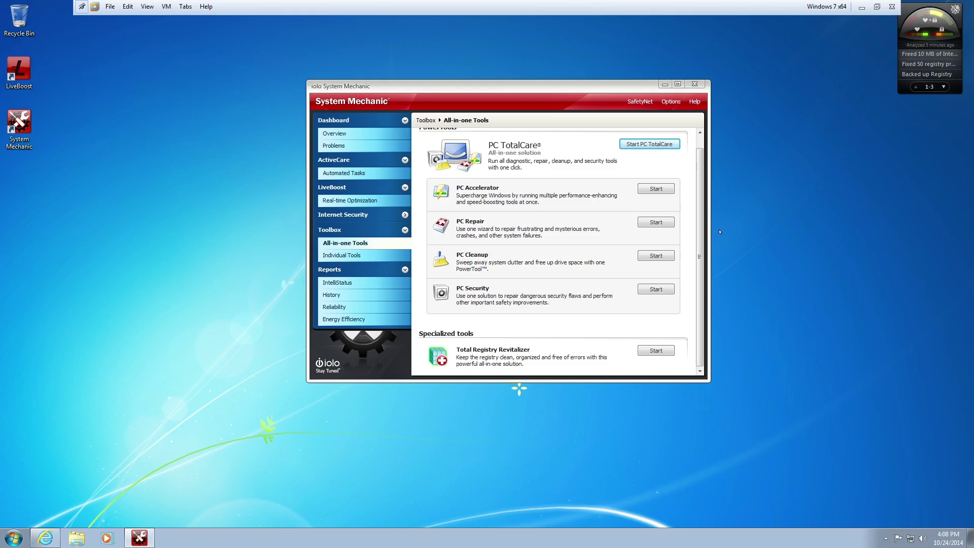
pyautogui.moveTo(700, 257); pyautogui.dragTo(700, 245)
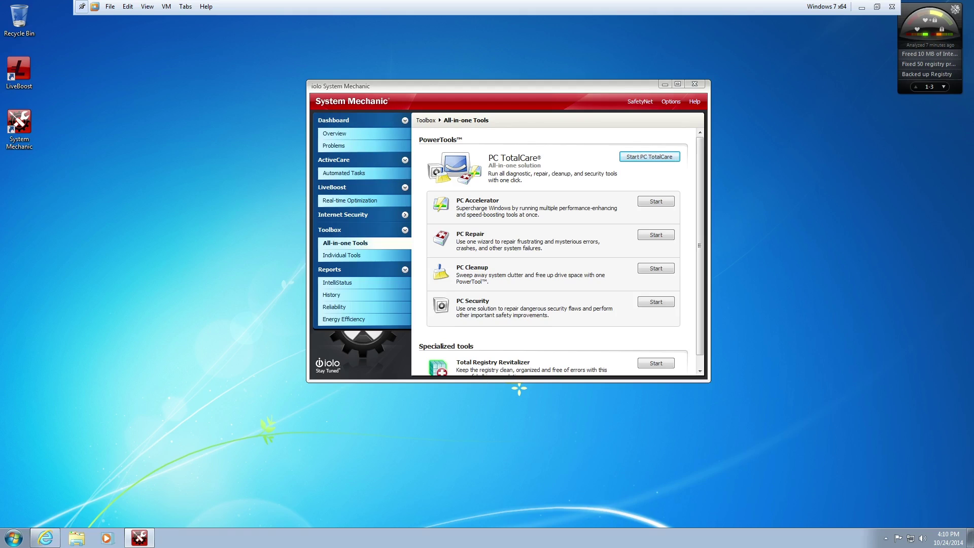
pyautogui.moveTo(701, 205); pyautogui.dragTo(697, 228)
pyautogui.scroll(1, 692, 249)
pyautogui.click(664, 85)
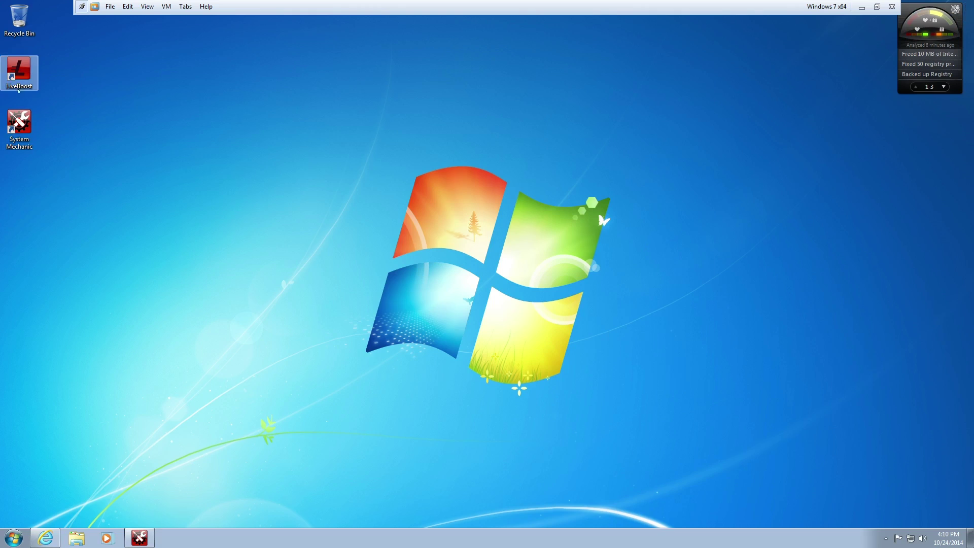
pyautogui.click(19, 124)
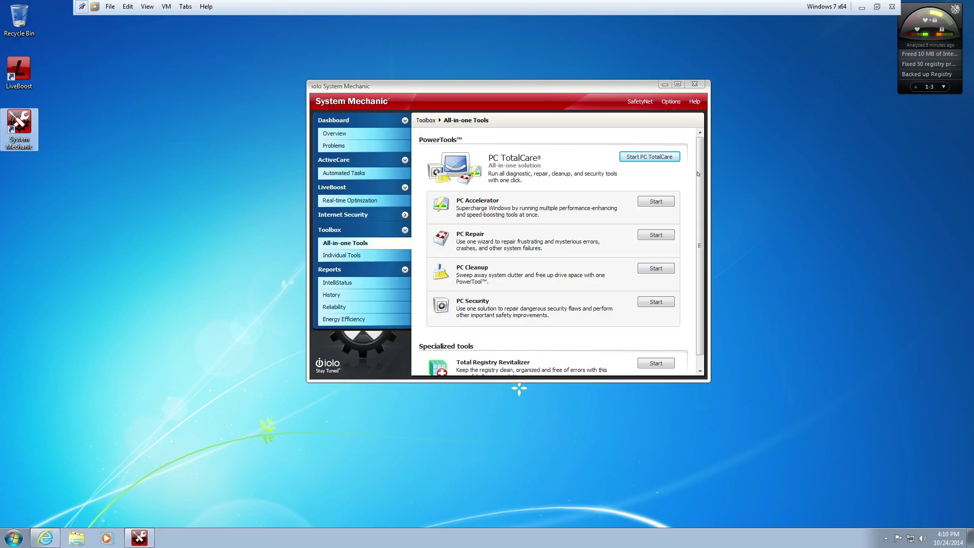
pyautogui.scroll(-1, 696, 174)
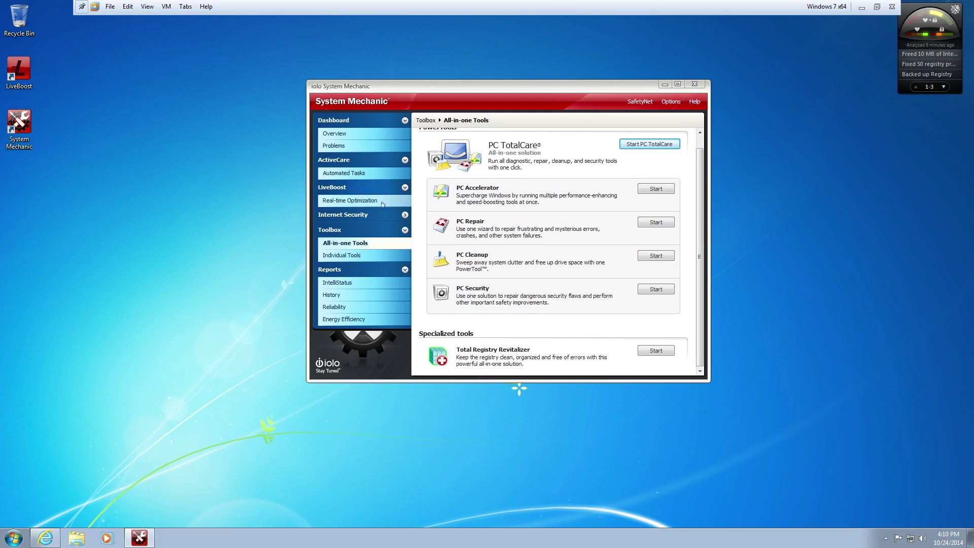